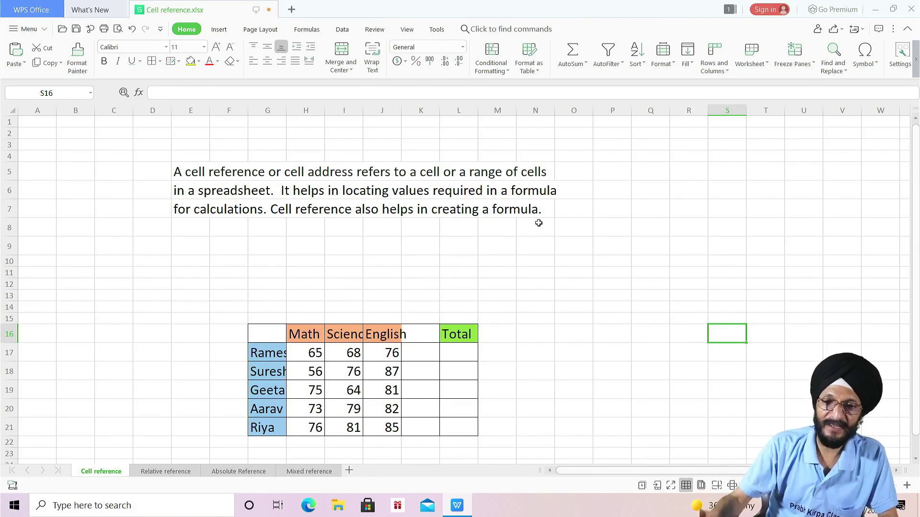
- Widen column H, which holds the Math marks, slightly
click(317, 354)
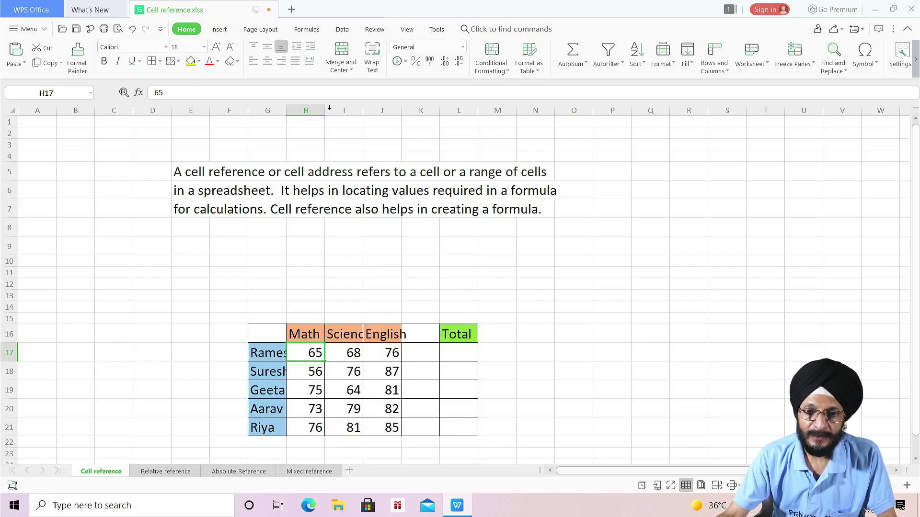
drag(330, 111, 337, 111)
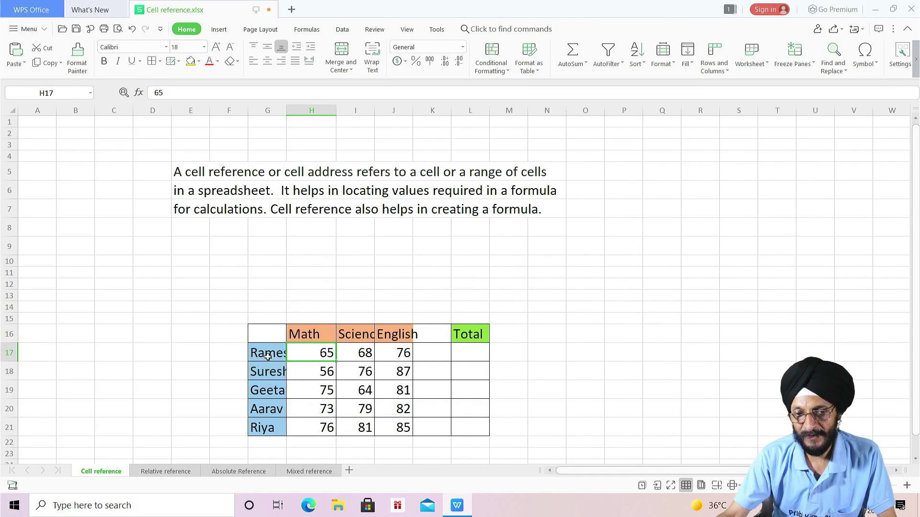
- Total the first student's marks in L17 with the SUM function, using H17, I17 and J17 as separate arguments
click(456, 353)
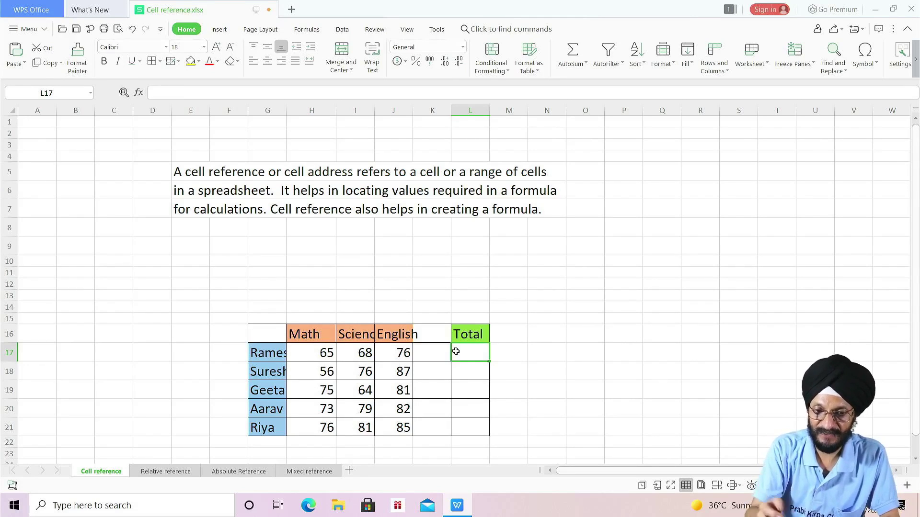
text(=)
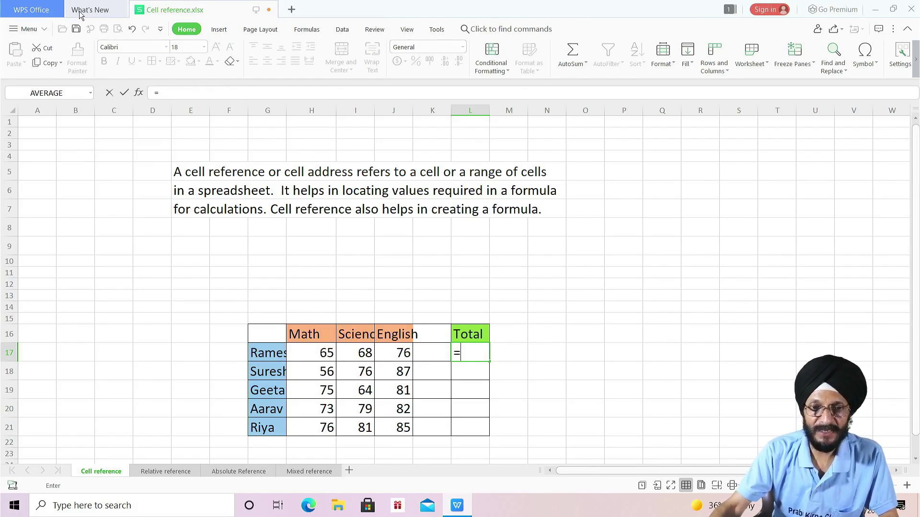
click(139, 94)
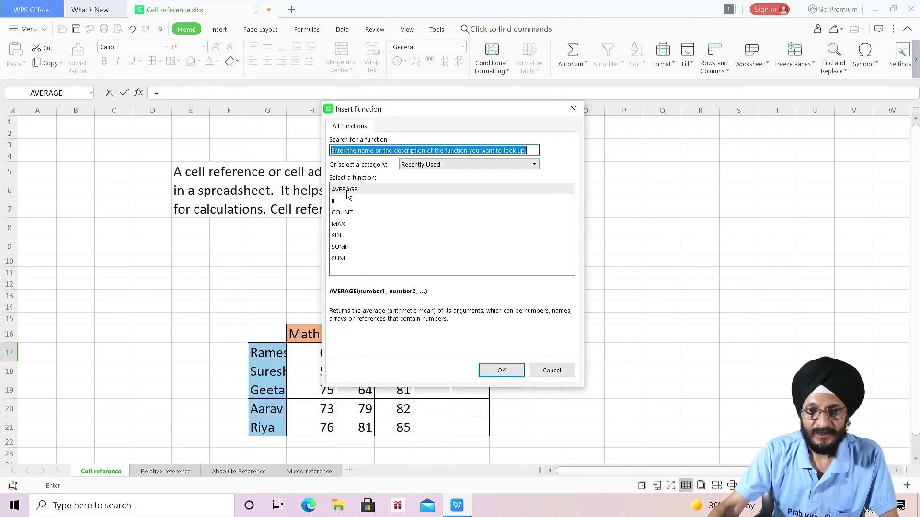
click(340, 258)
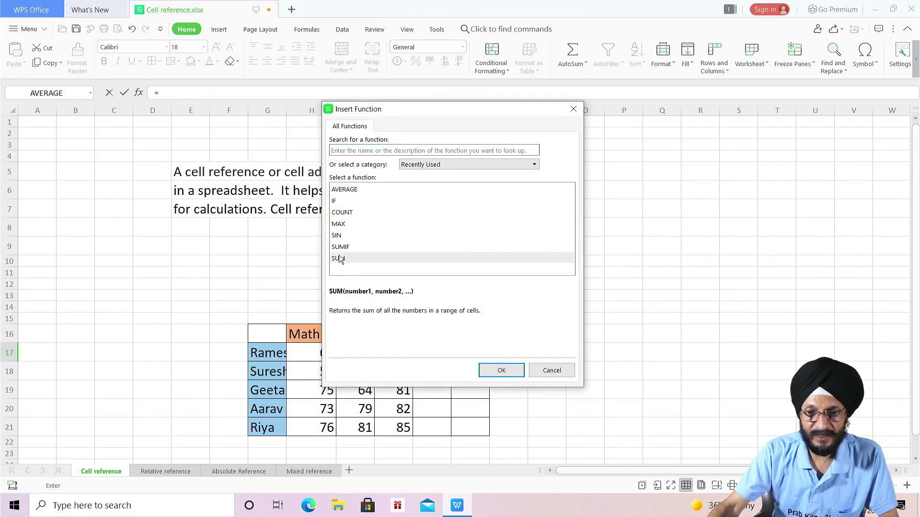
click(502, 371)
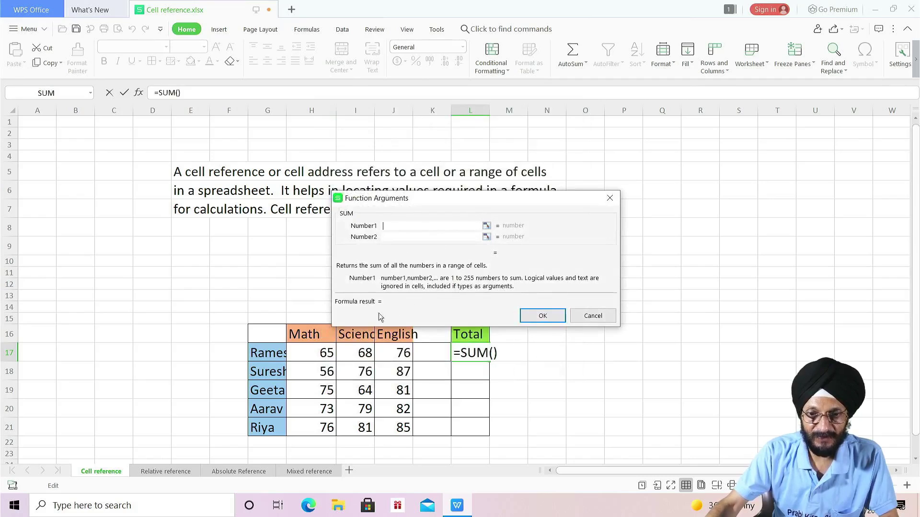
click(327, 354)
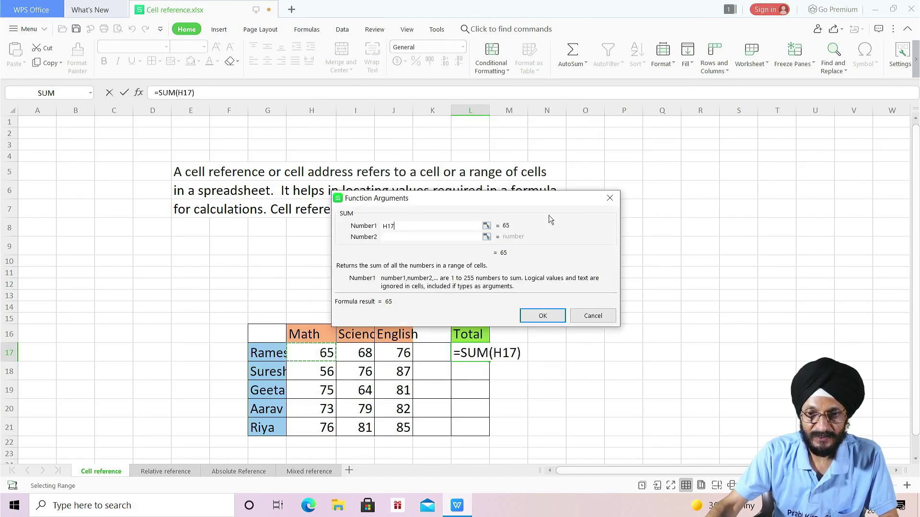
click(395, 237)
click(367, 354)
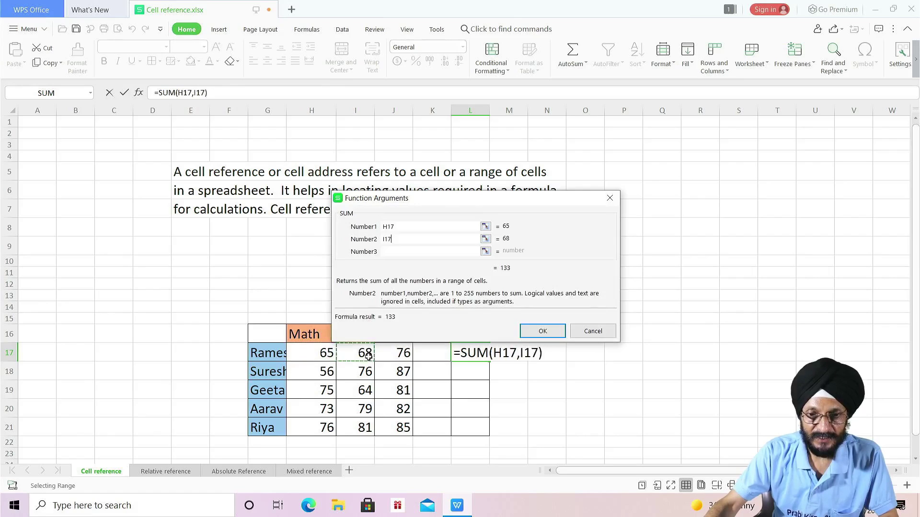
drag(539, 199, 630, 163)
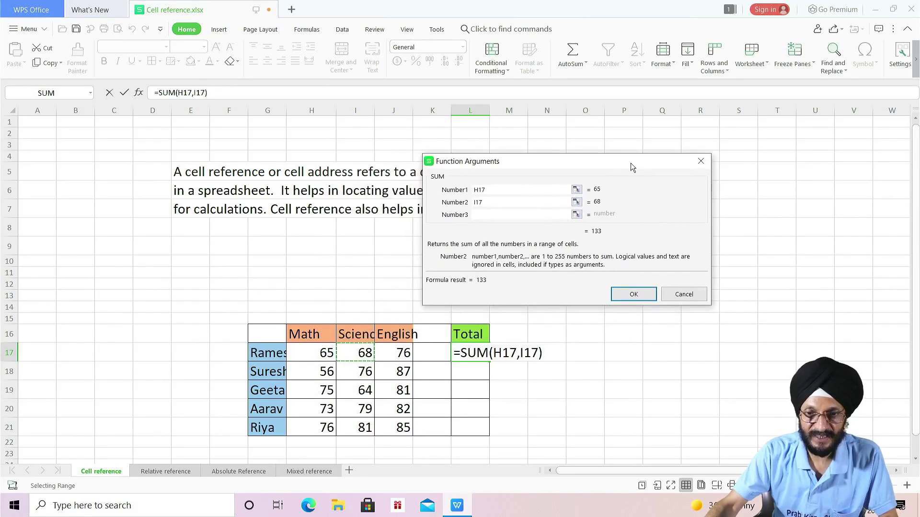
click(484, 215)
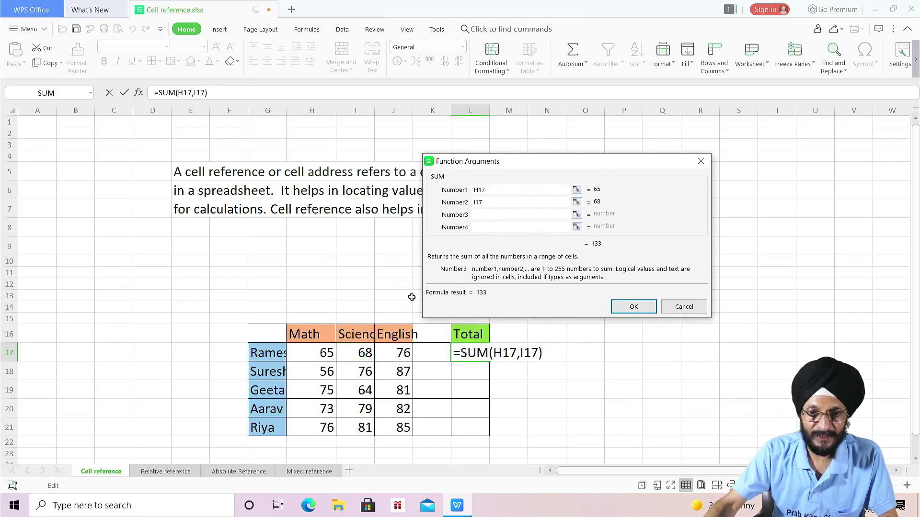
click(397, 354)
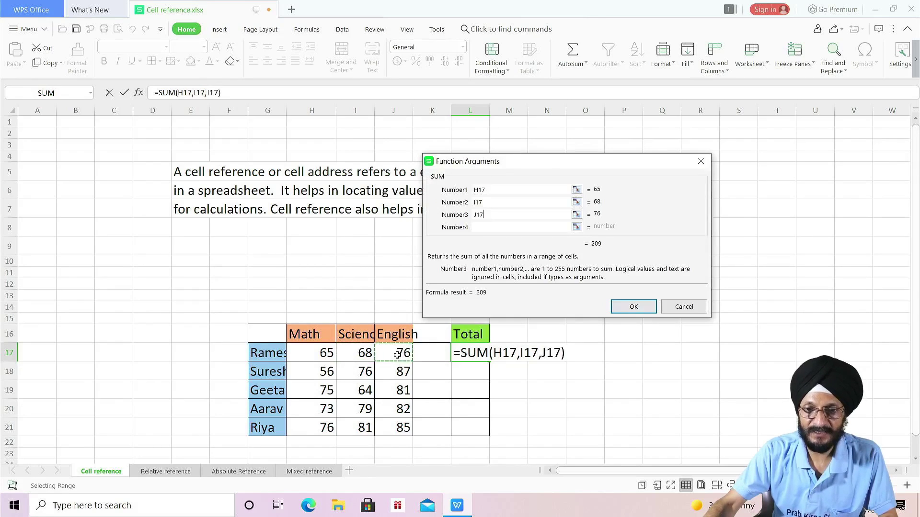
click(633, 308)
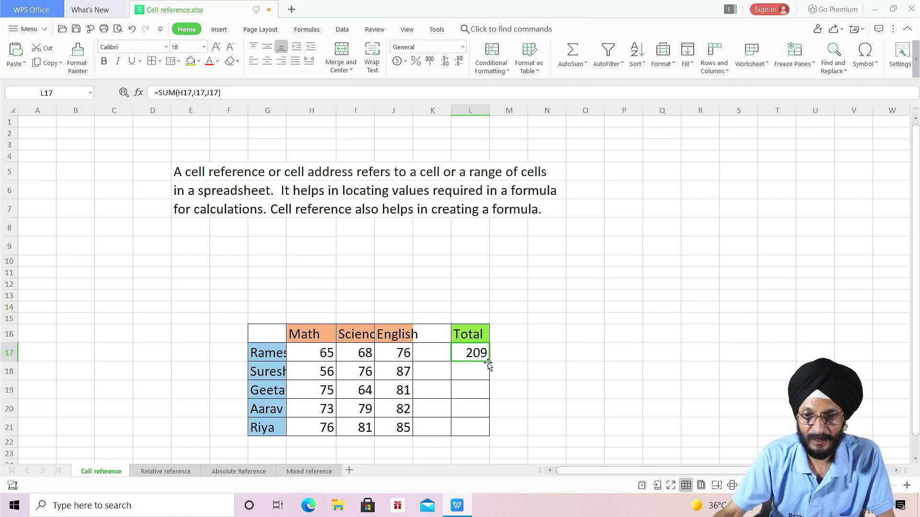
- Fill the L17 total formula down through L21 and inspect the copied formula in L18
drag(489, 379, 488, 437)
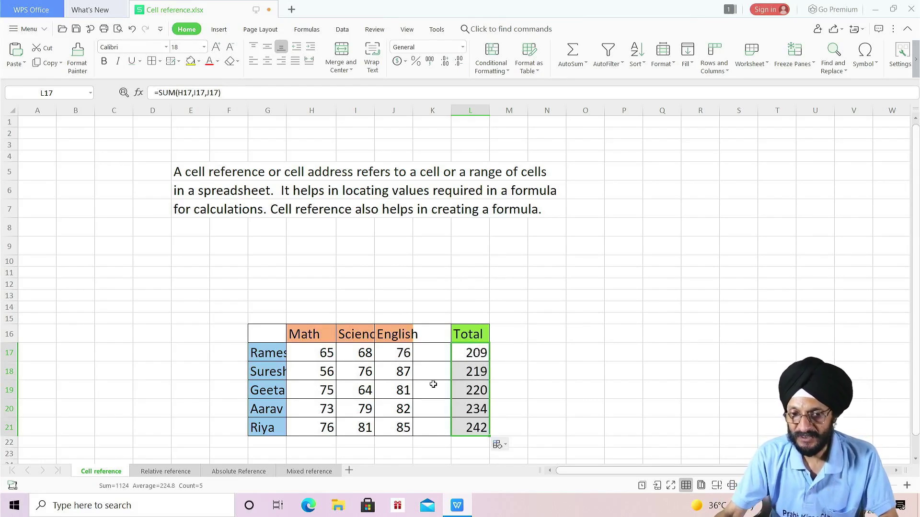
click(471, 376)
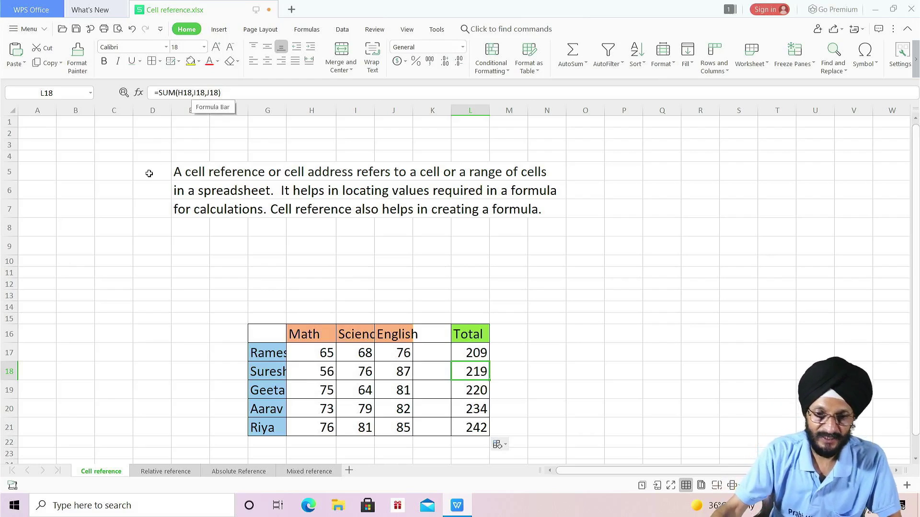
- On the Relative reference sheet, calculate January's net income in E4 with the formula =C4-D4
click(168, 472)
scroll(293, 427, up, 1)
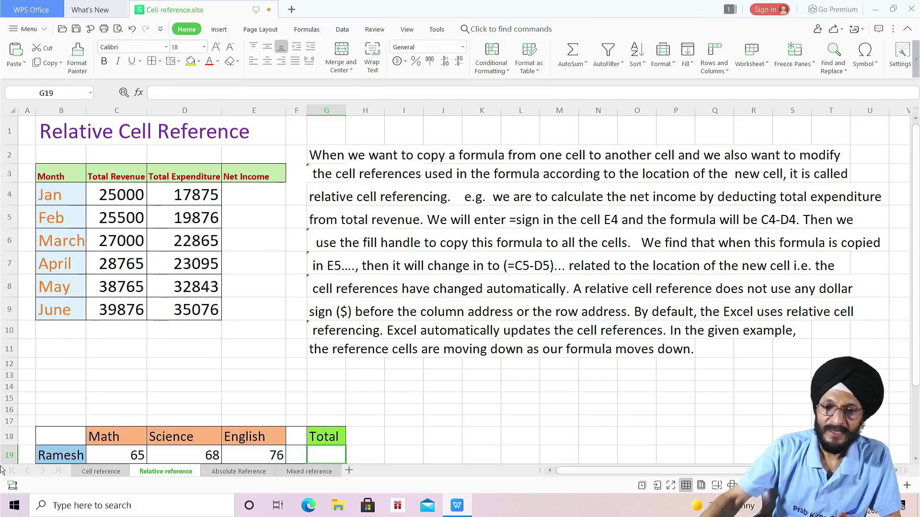
click(236, 196)
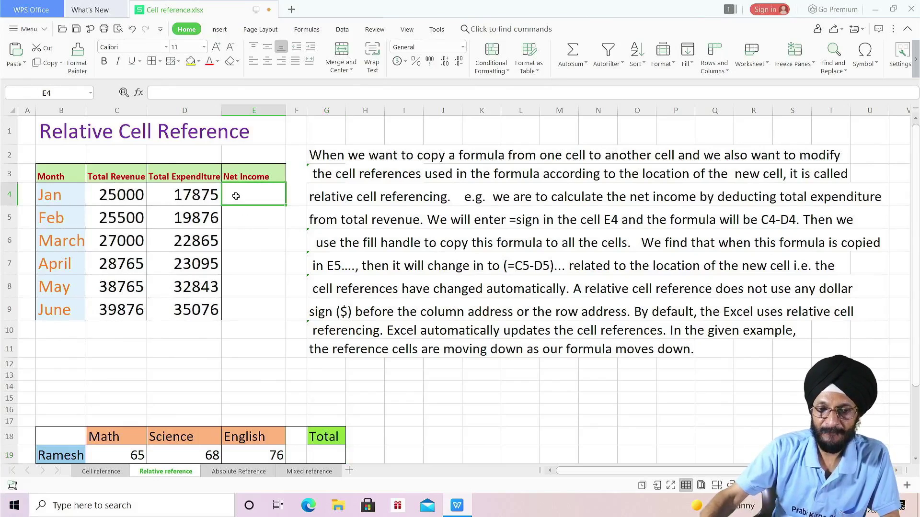
text(=)
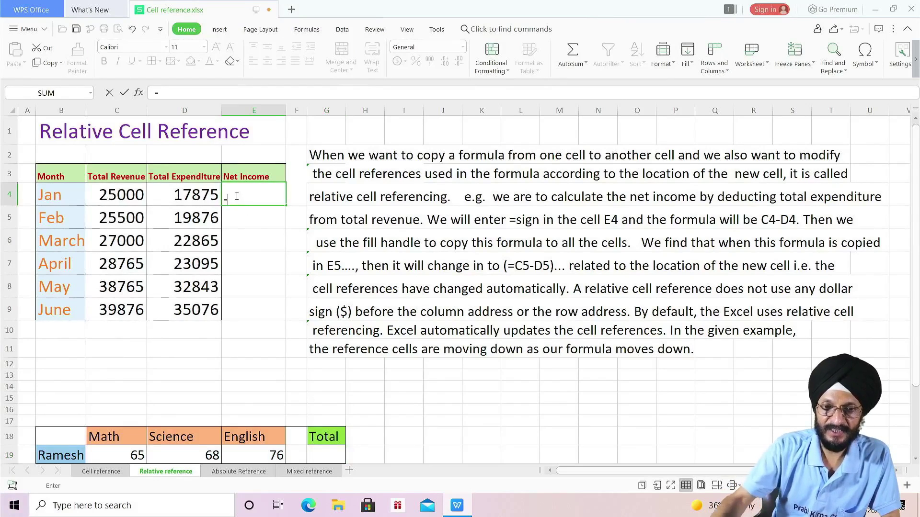
click(120, 194)
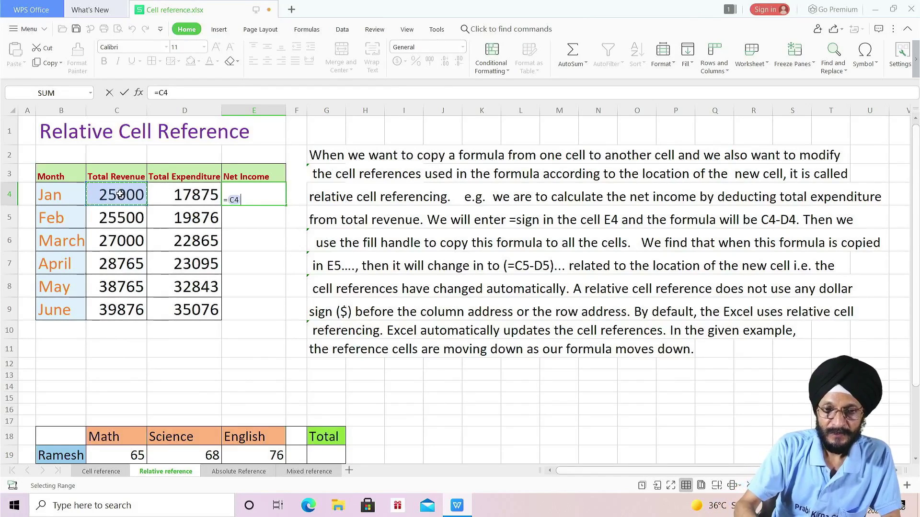
text(-)
click(197, 195)
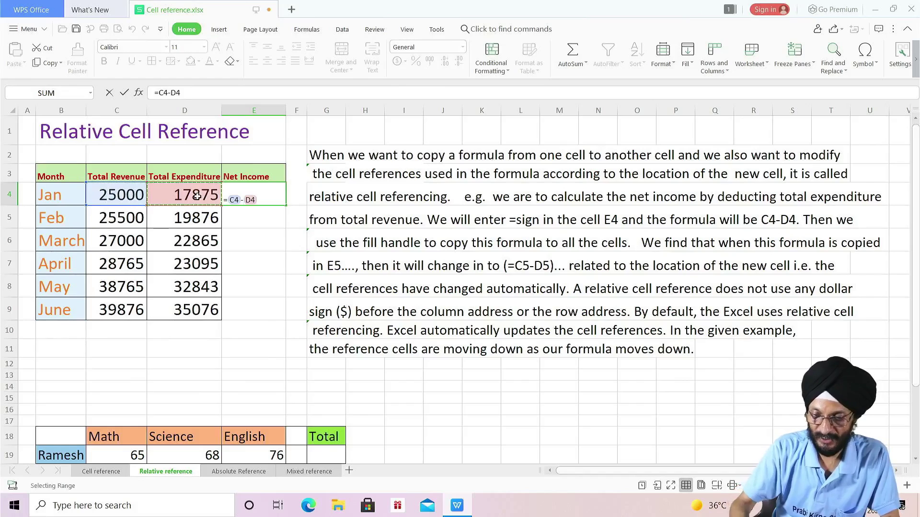
key(Return)
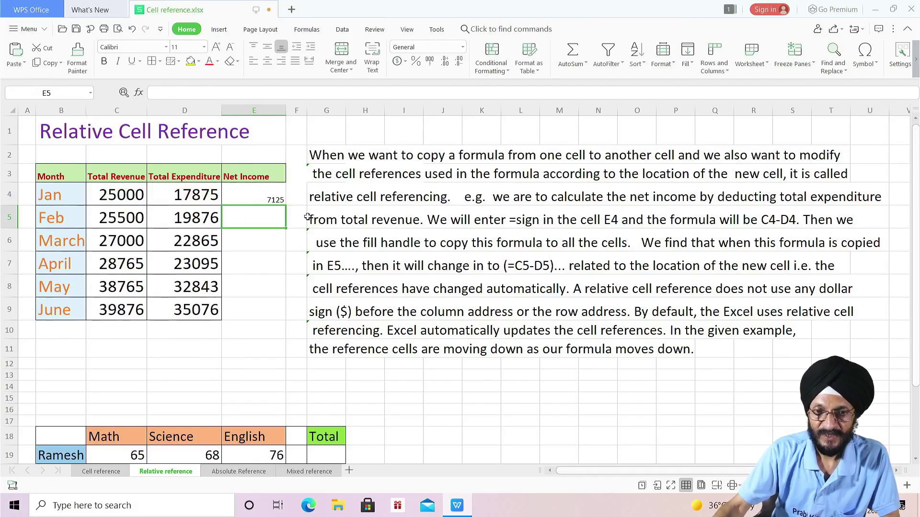
- Fill the net income formula from E4 down through E9 for the remaining months
click(272, 197)
drag(282, 218, 281, 318)
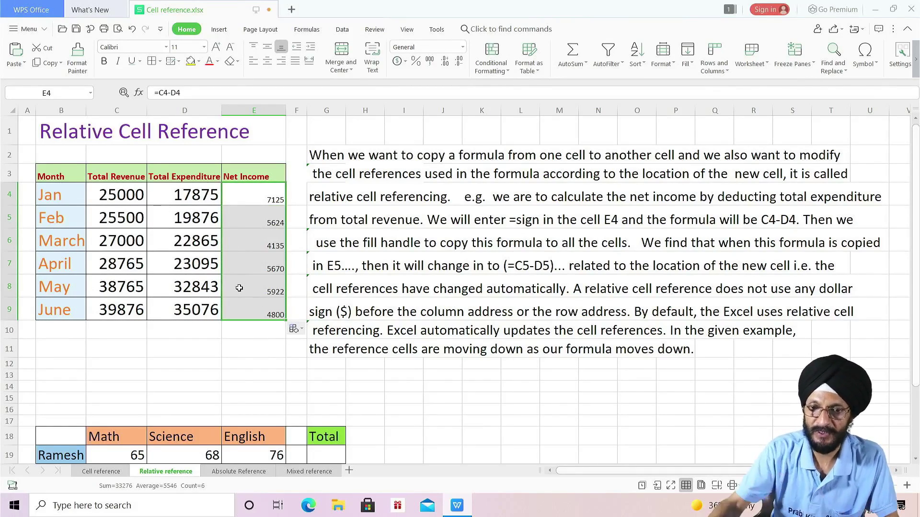
- Compare the net income formulas in E4 to E6 with their revenue and expenditure cells, and review the explanatory text
click(274, 201)
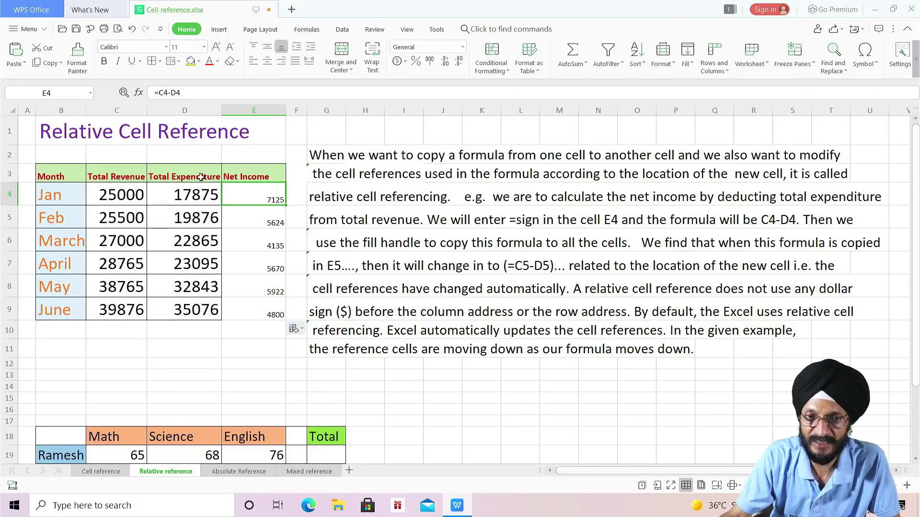
key(Down)
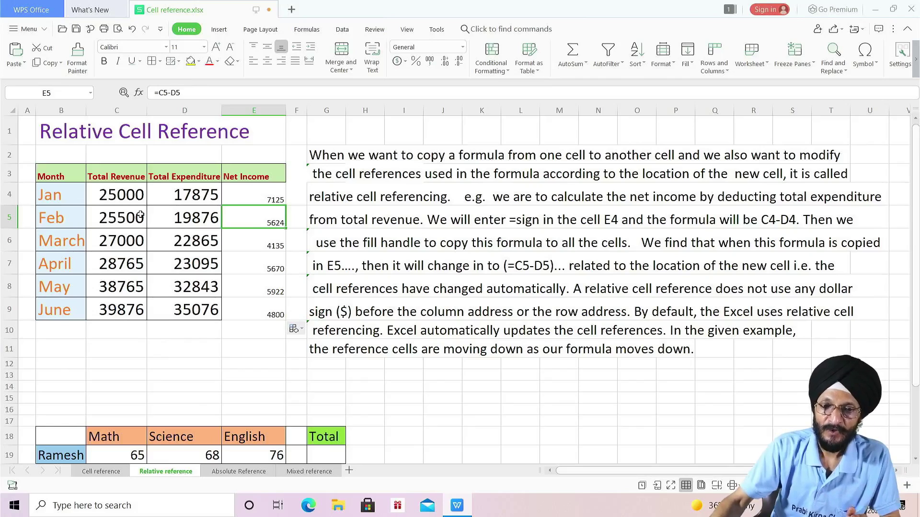
click(122, 197)
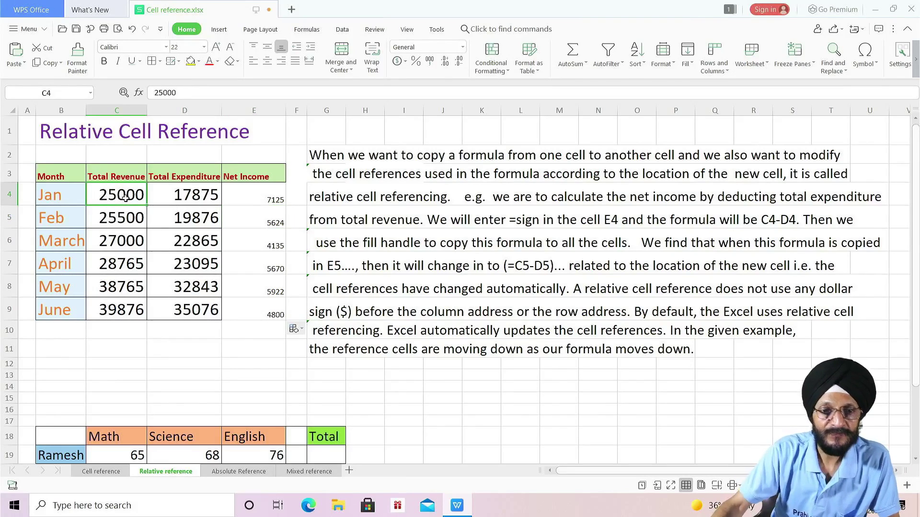
click(172, 199)
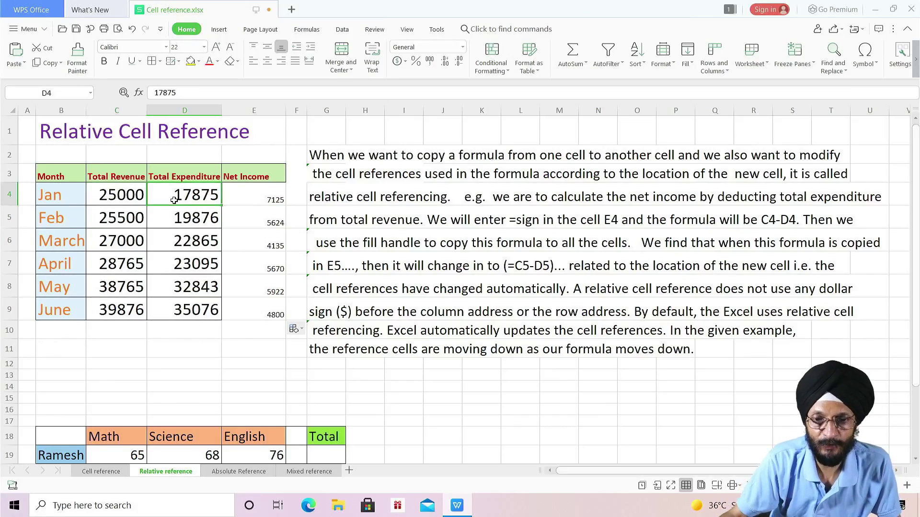
click(249, 224)
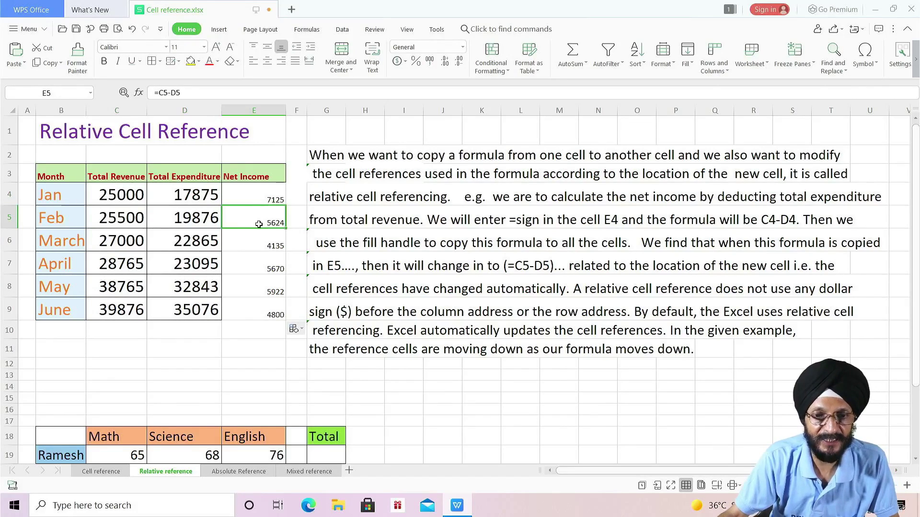
click(133, 222)
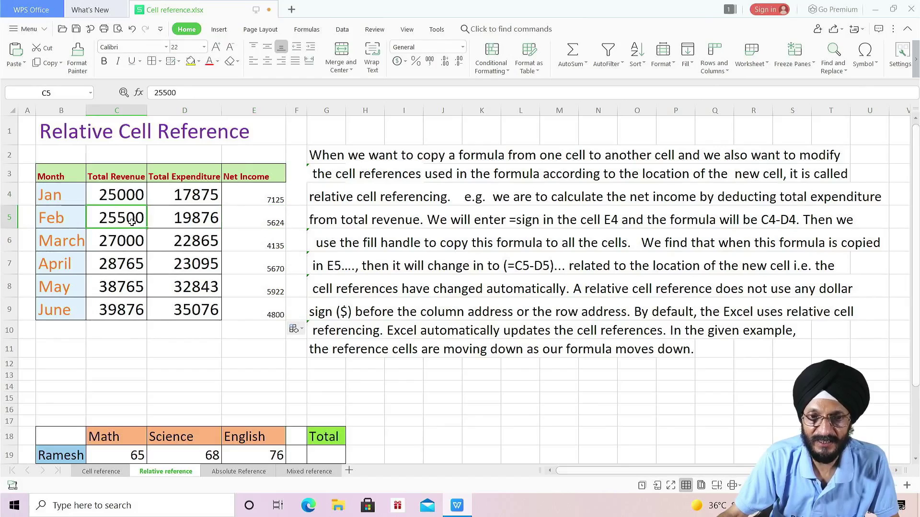
click(179, 224)
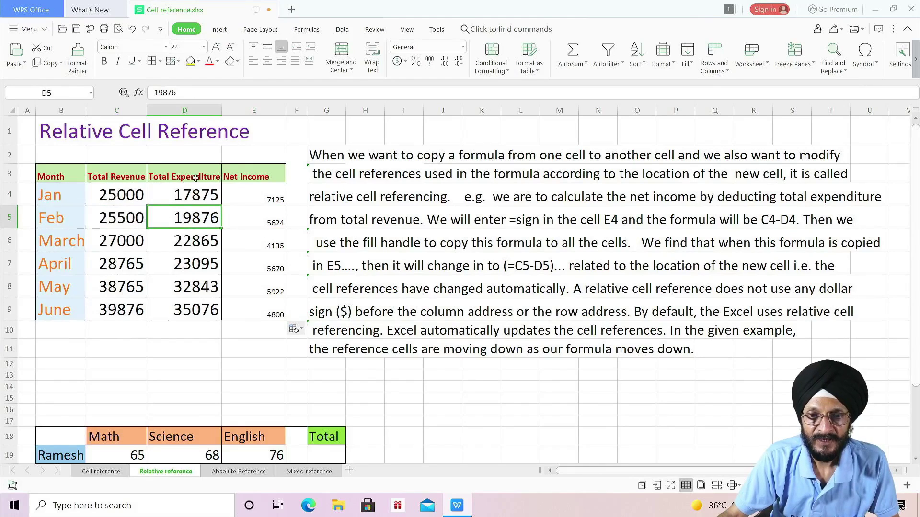
click(266, 226)
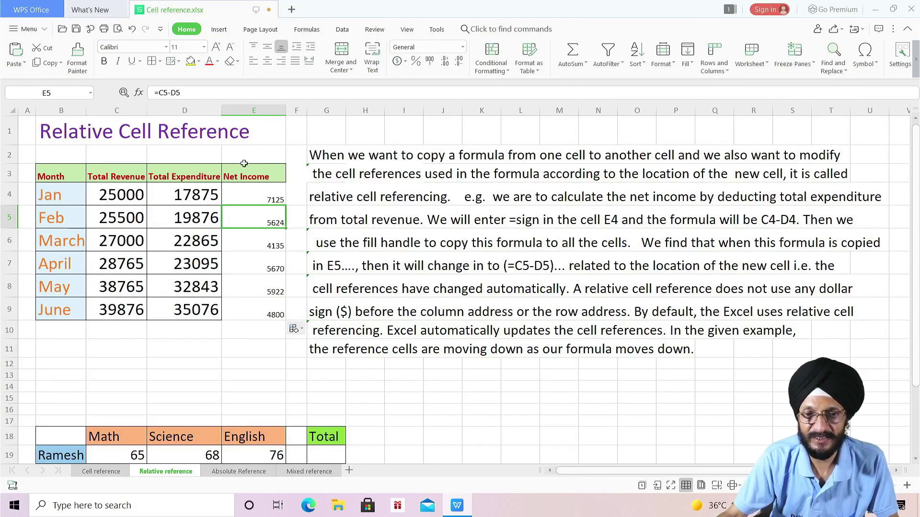
click(271, 245)
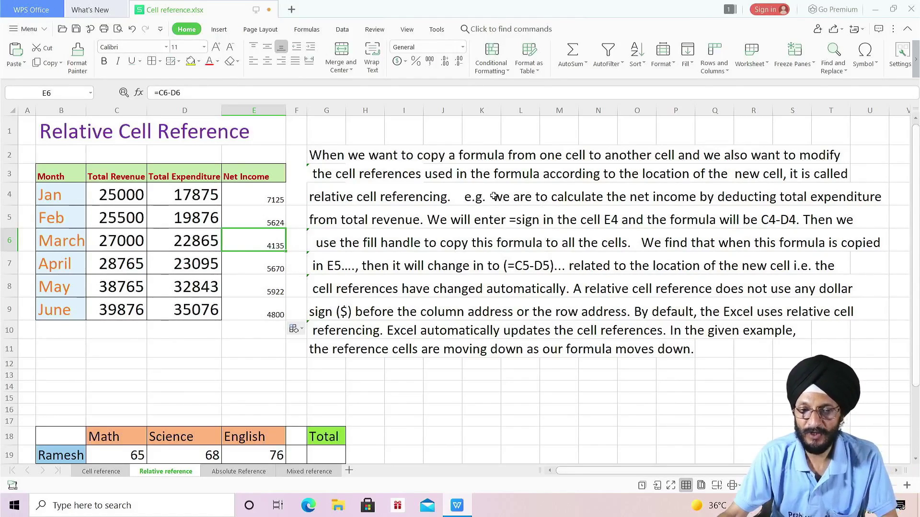
click(477, 200)
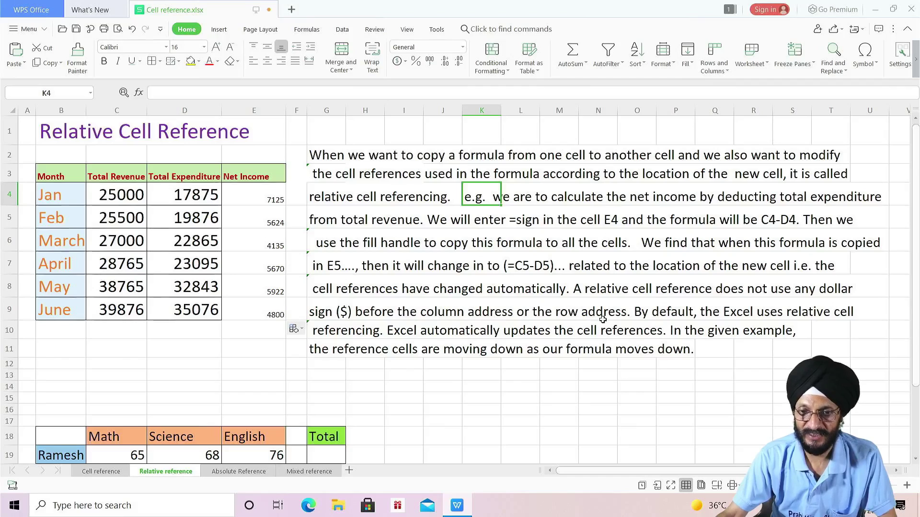
click(267, 200)
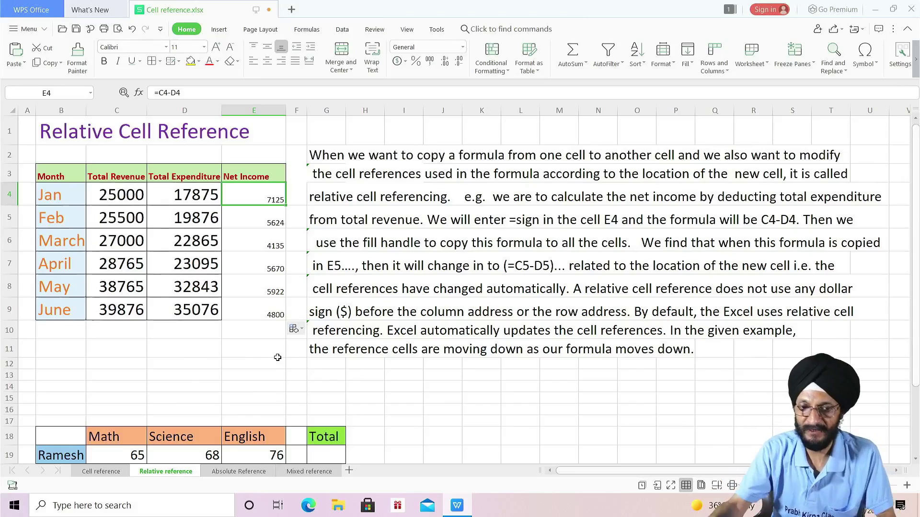
- Examine the empty marks totals on the Relative reference sheet and the copied total formula in L19 on the Cell reference sheet
scroll(660, 332, down, 1)
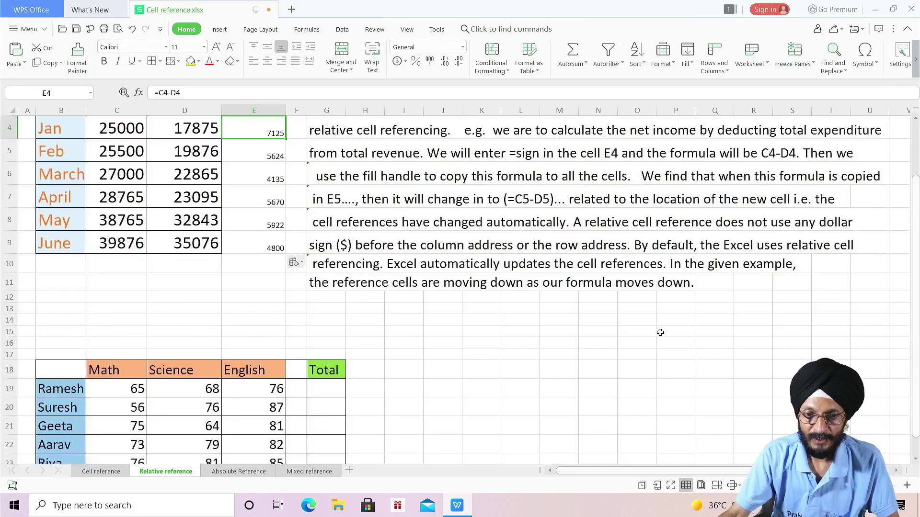
scroll(498, 355, down, 1)
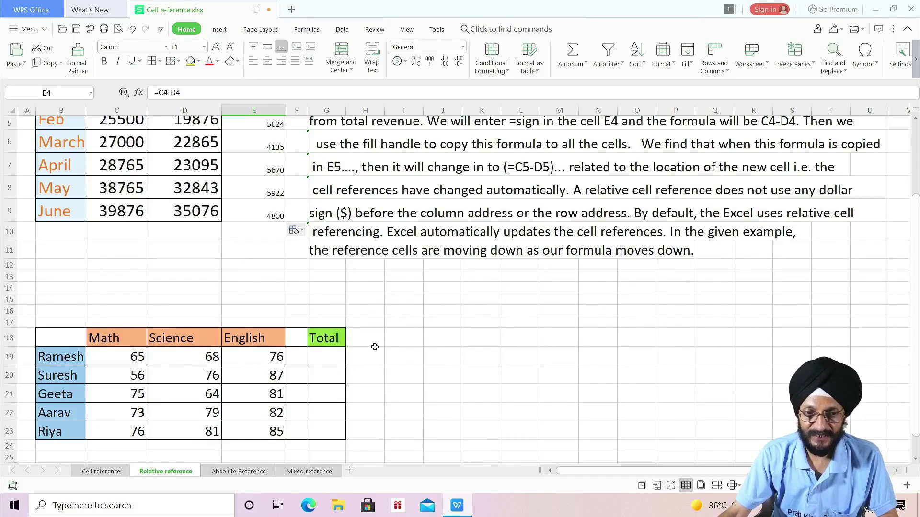
scroll(368, 349, down, 1)
click(326, 320)
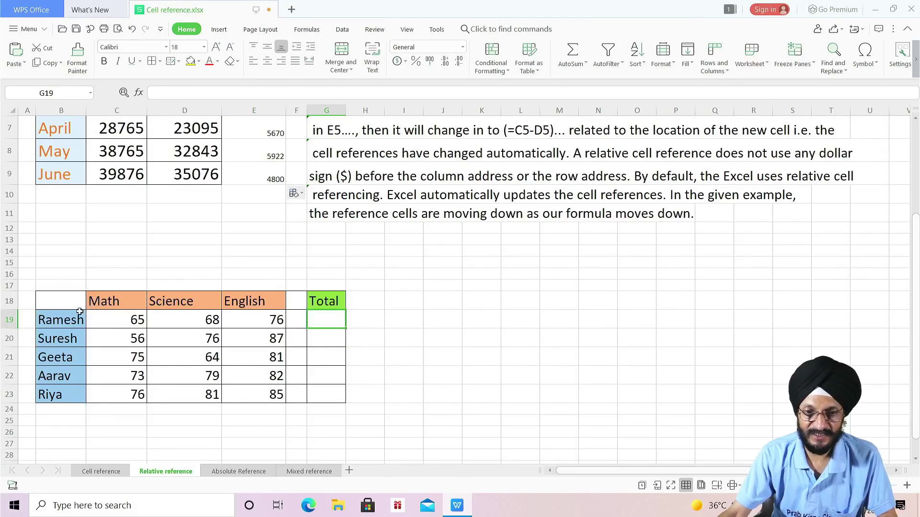
click(106, 473)
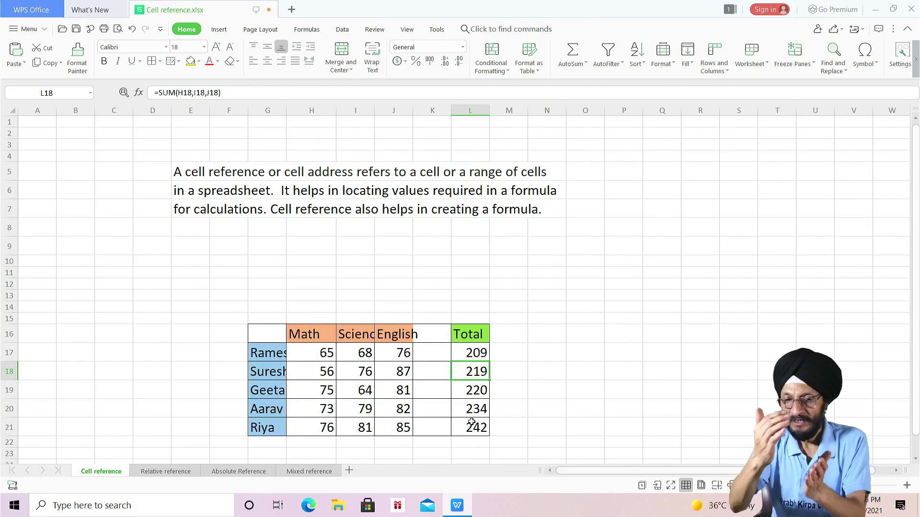
click(483, 390)
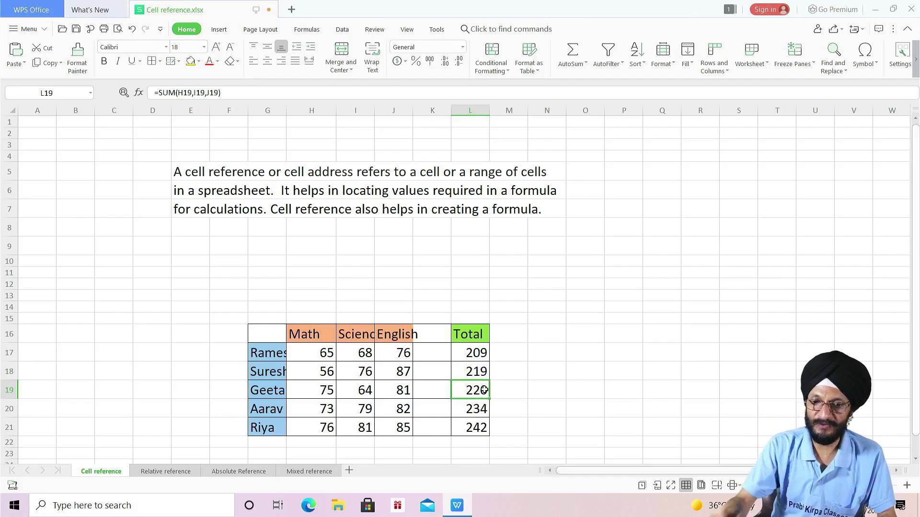
click(161, 470)
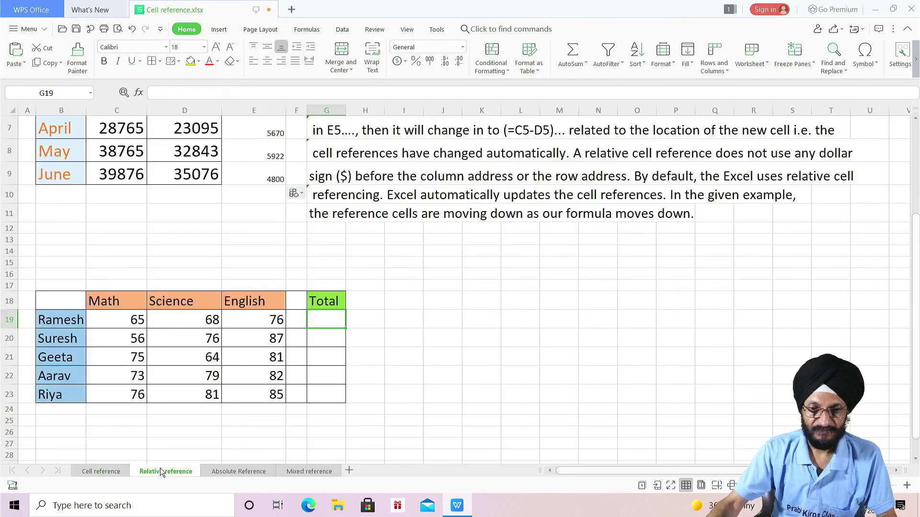
- Review the Absolute Reference sheet's explanation and its income formulas in D6, D11 and D12 against the net income table on the Relative reference sheet
click(225, 472)
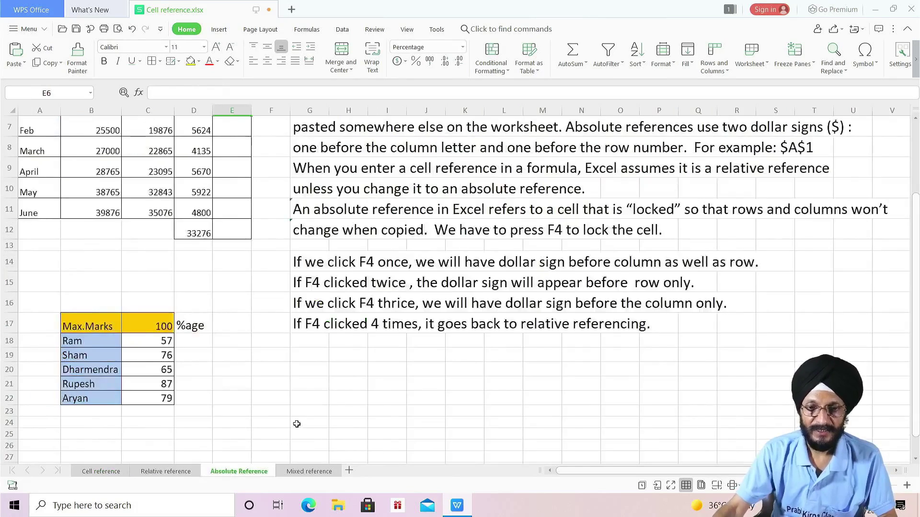
scroll(298, 421, up, 3)
scroll(317, 382, down, 1)
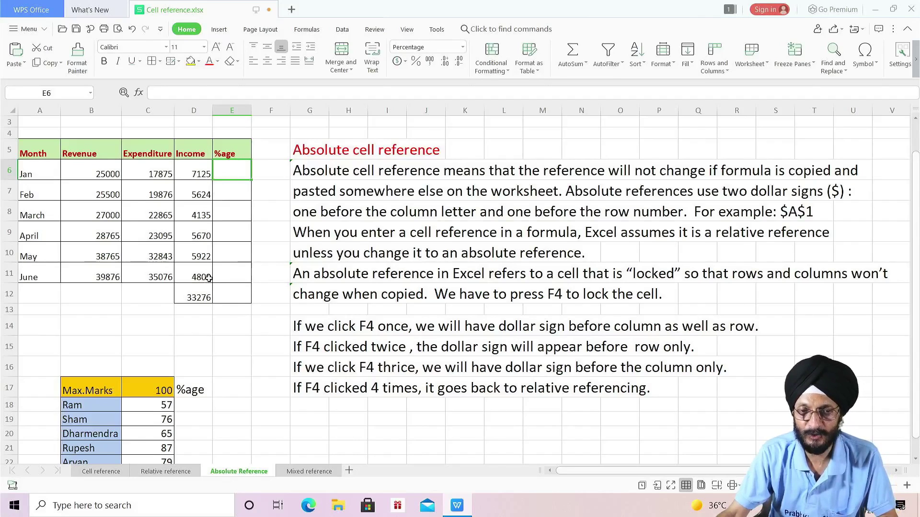
click(198, 178)
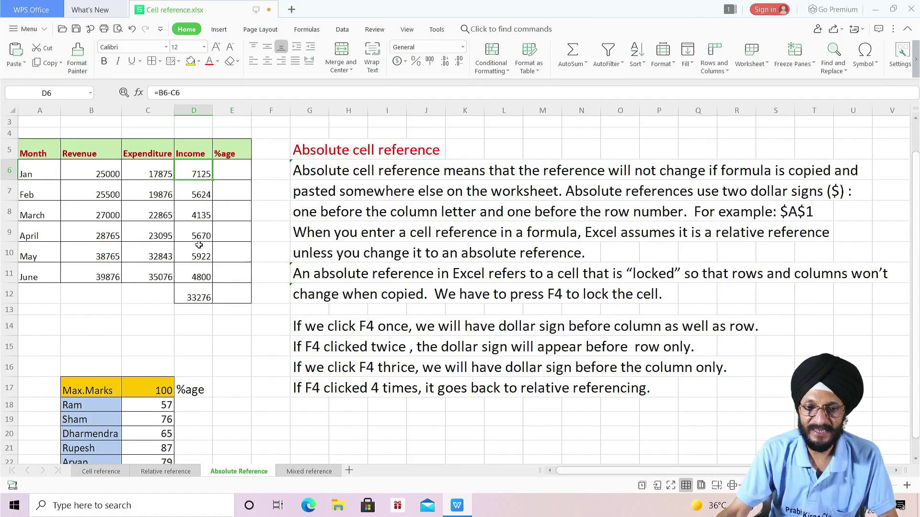
click(209, 278)
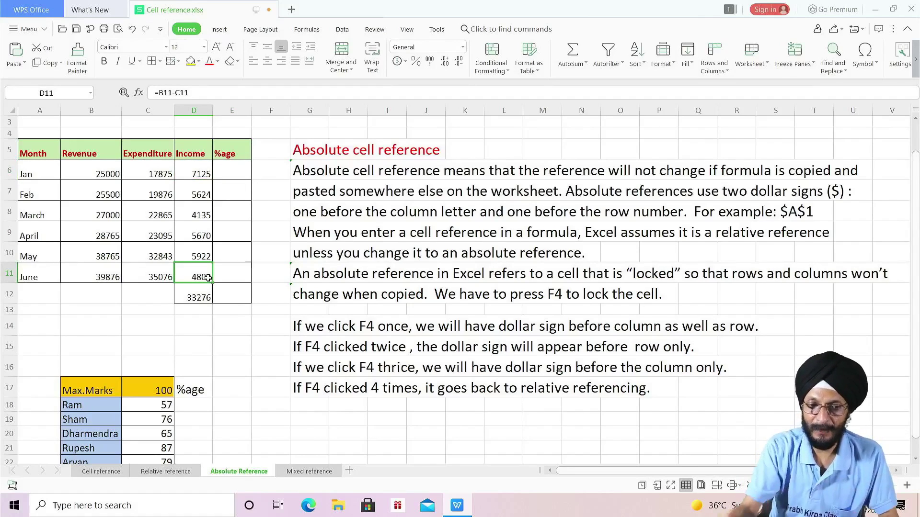
click(166, 471)
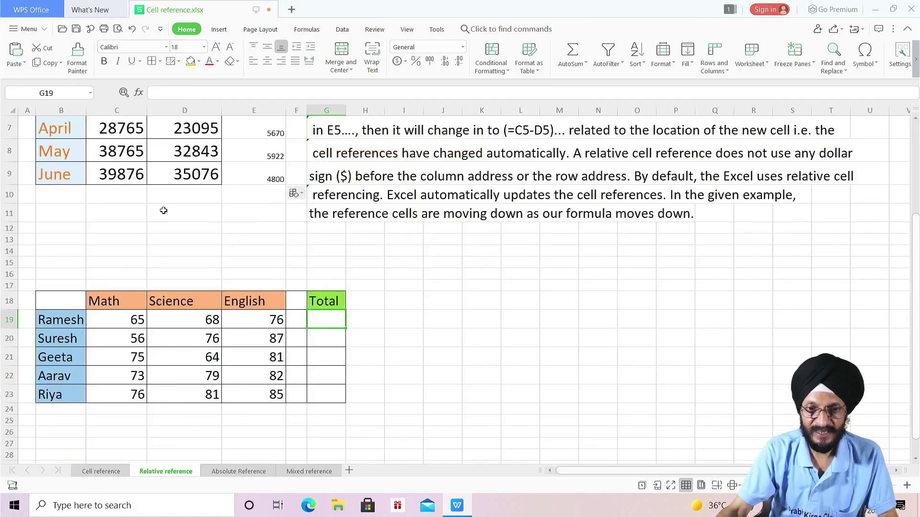
scroll(163, 211, up, 2)
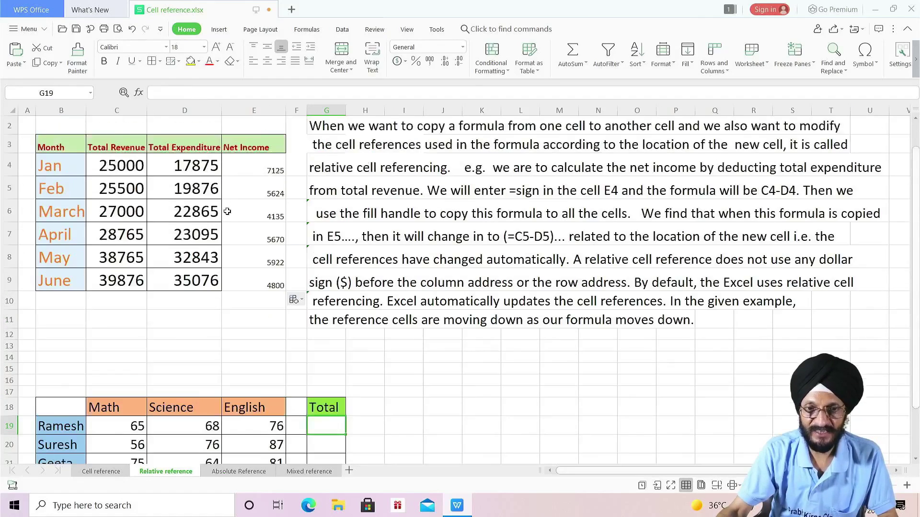
click(238, 477)
click(204, 297)
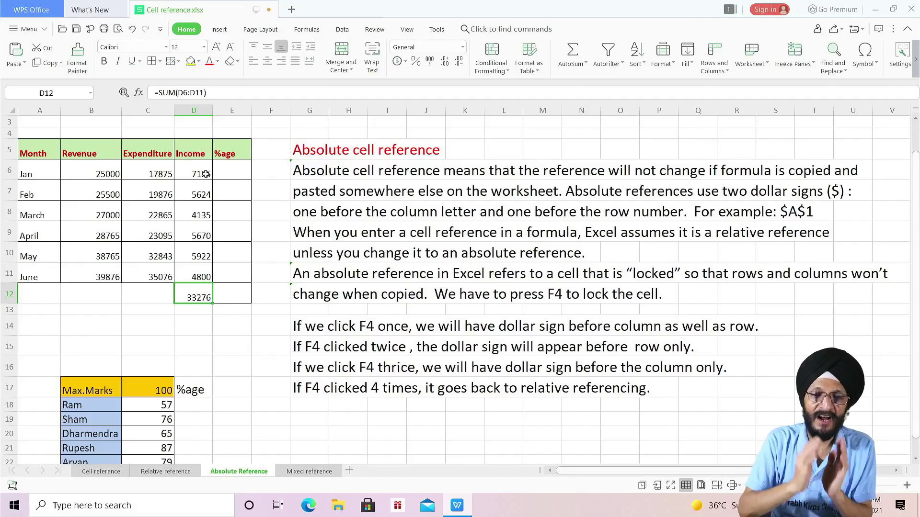
click(235, 169)
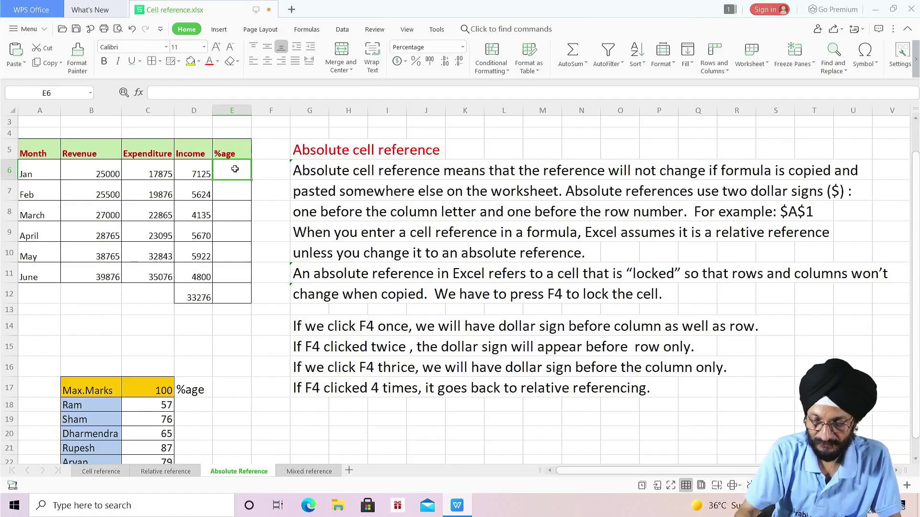
text(=)
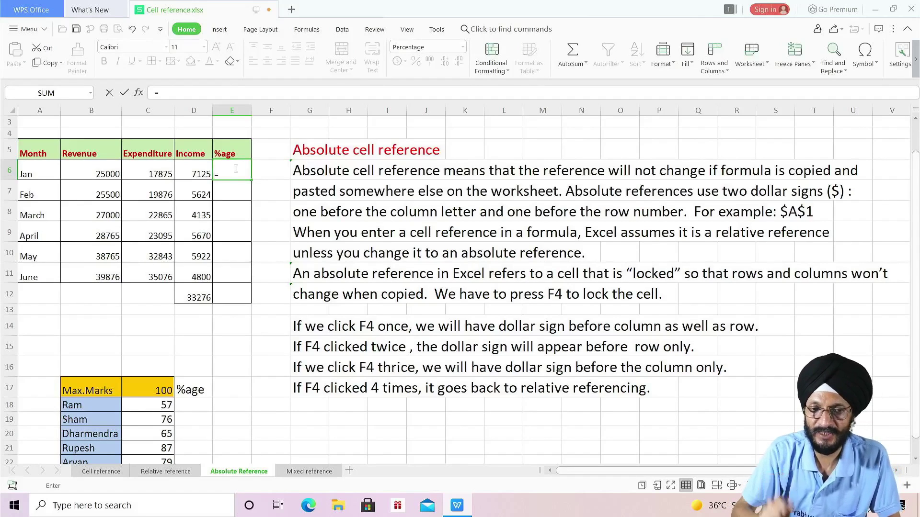
click(197, 299)
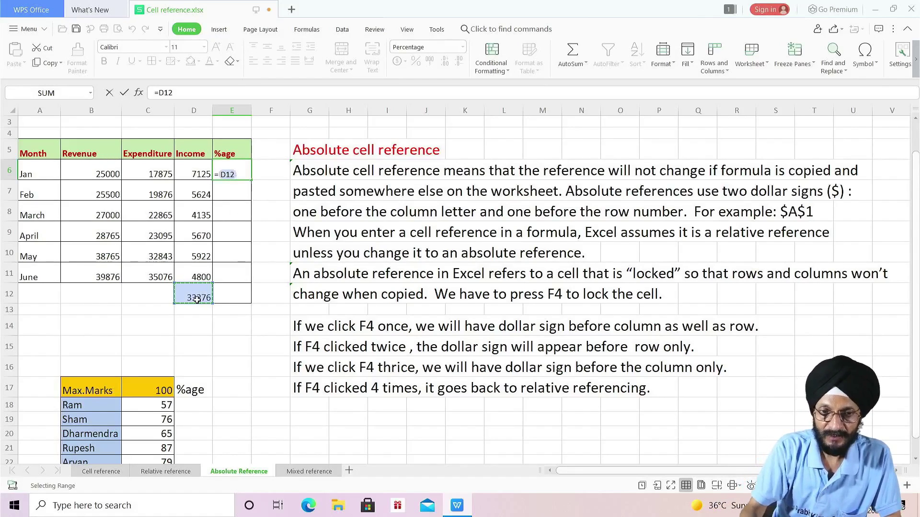
key(BackSpace)
key(BackSpace)
key(BackSpace)
key(BackSpace)
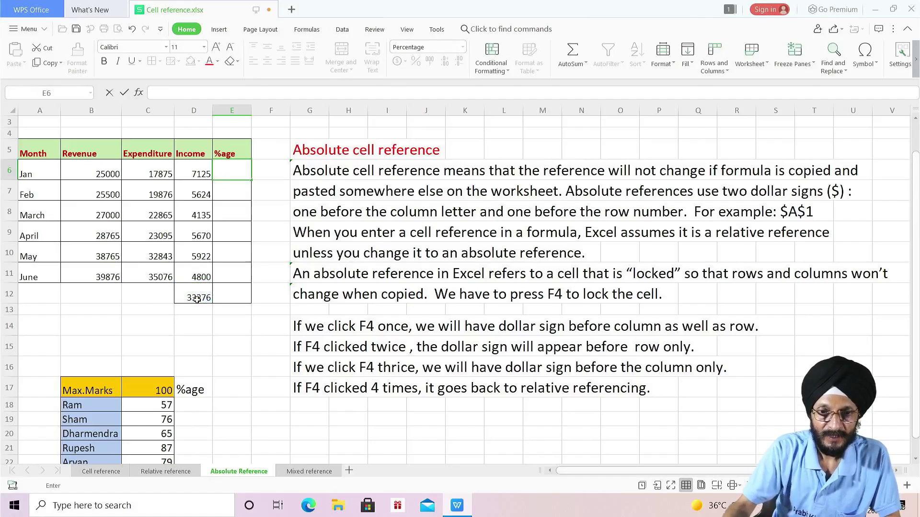
- Calculate January's share of total income in E6 on the Absolute Reference sheet with the formula =D6/D12
text(=)
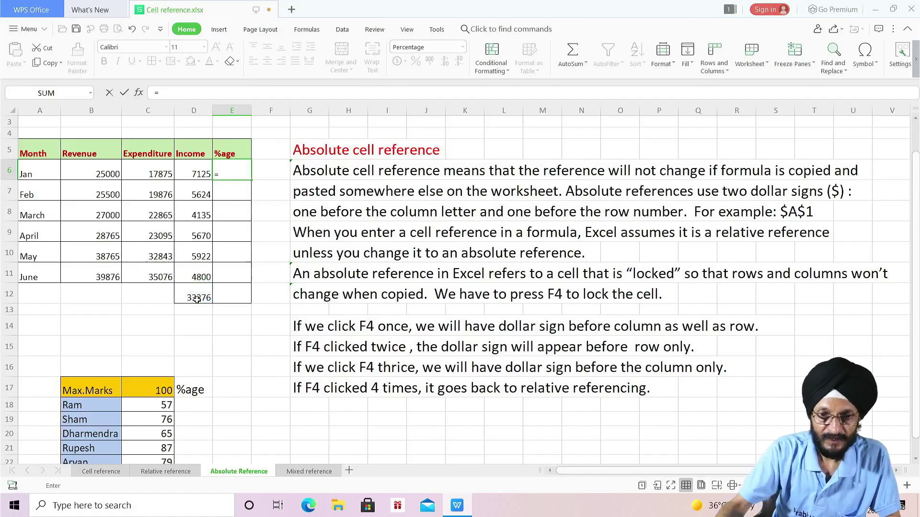
click(200, 172)
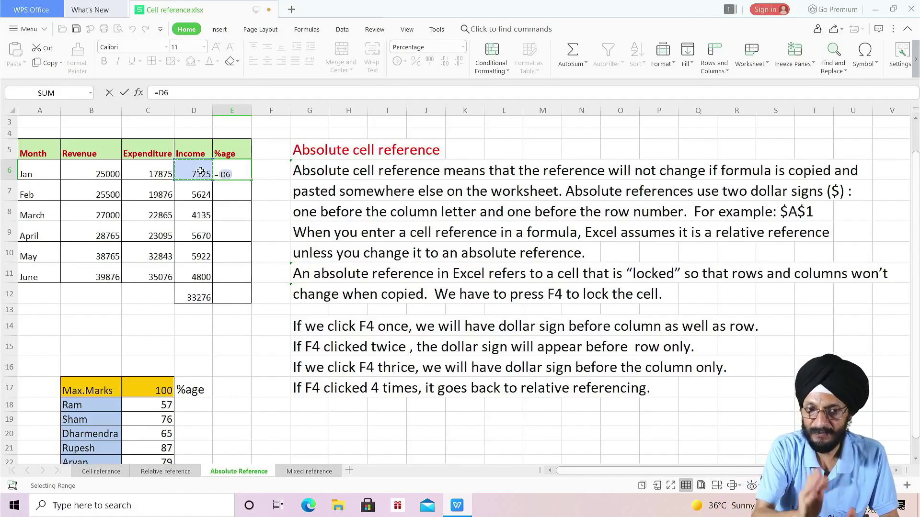
text(/)
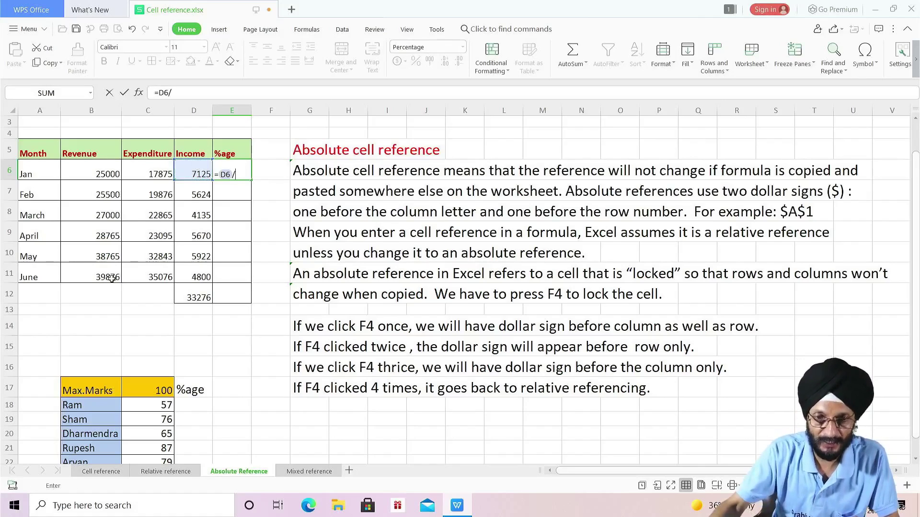
click(196, 294)
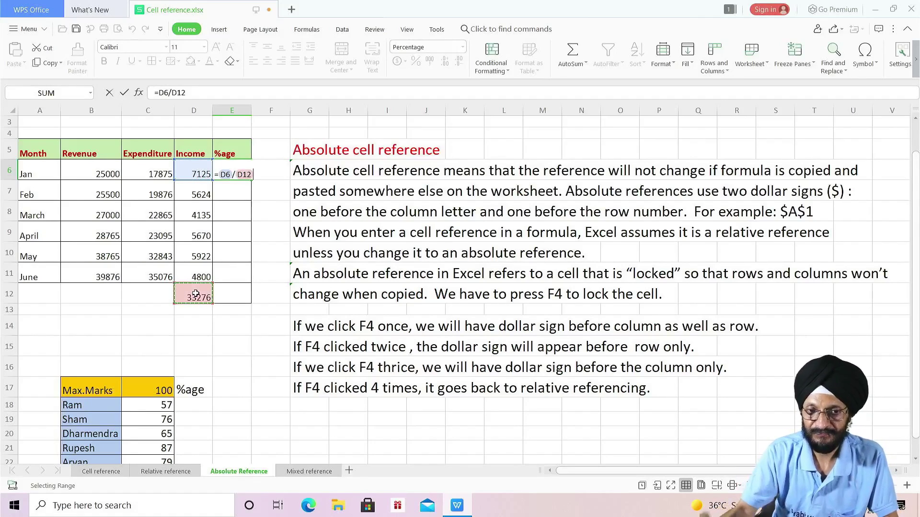
key(Return)
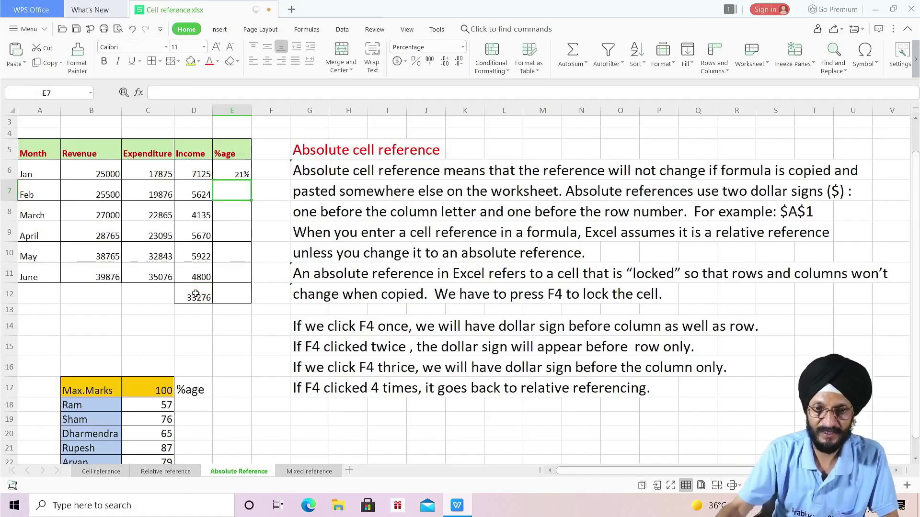
- Try filling the percentage formula from E6 down through E11, comparing the references in E6 and E7, and undo the fill
click(235, 174)
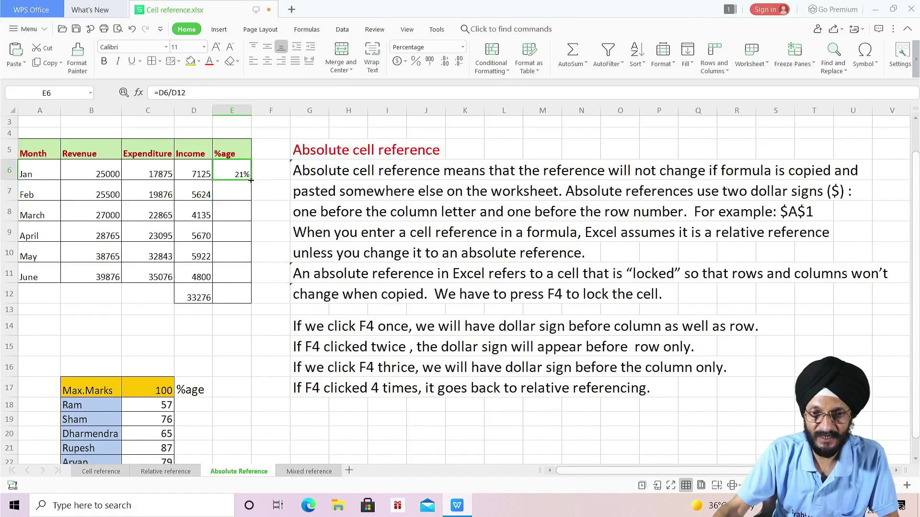
drag(250, 180, 250, 287)
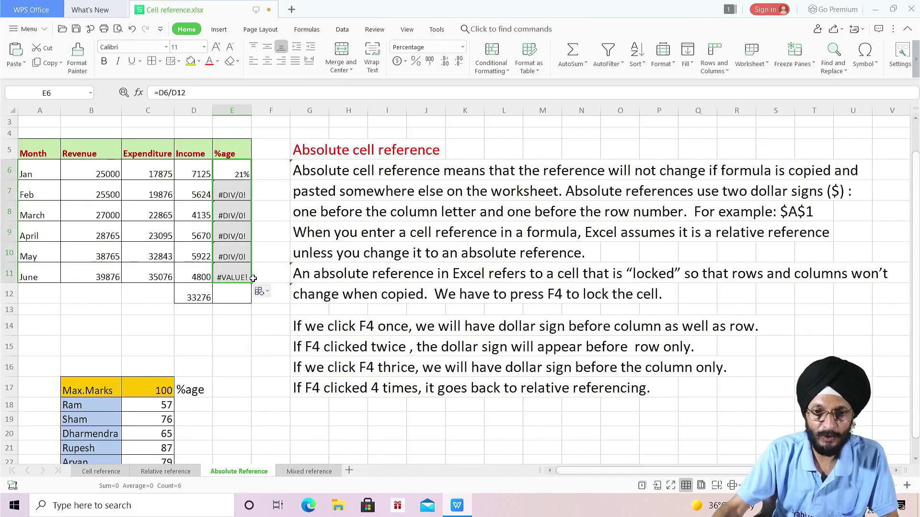
click(235, 192)
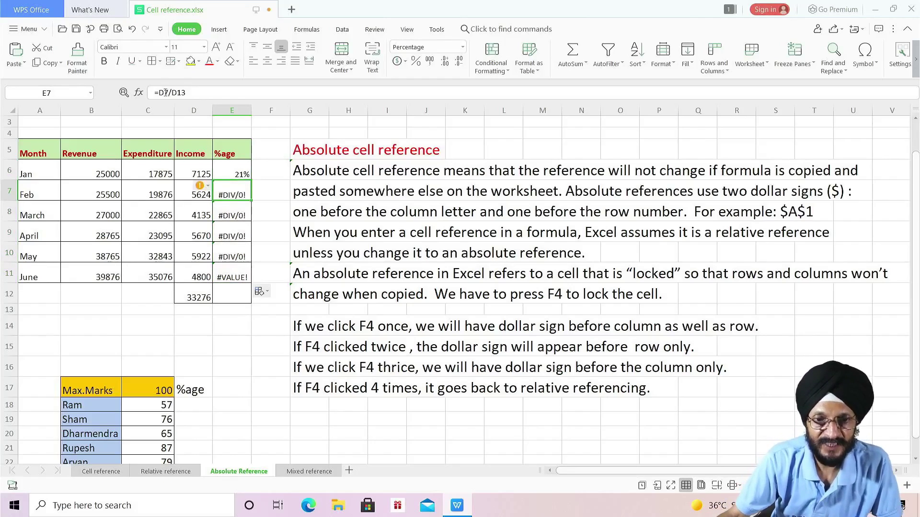
click(243, 177)
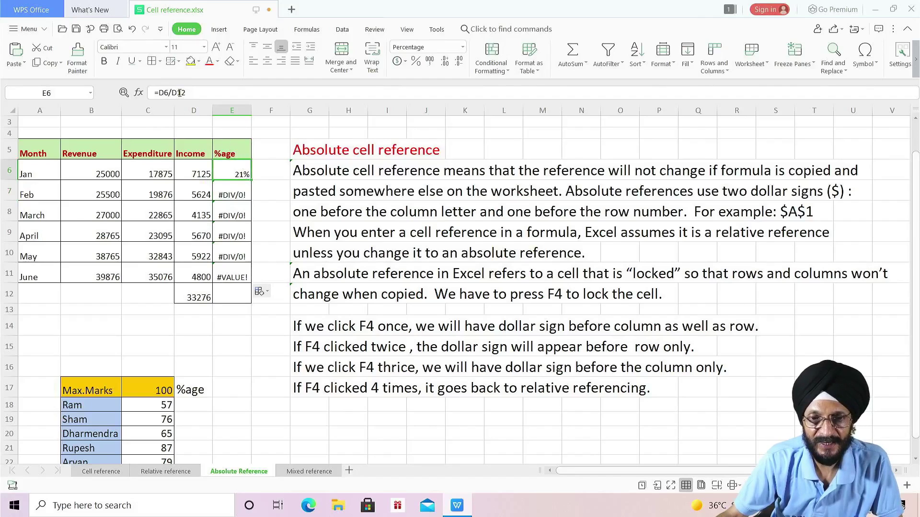
click(233, 194)
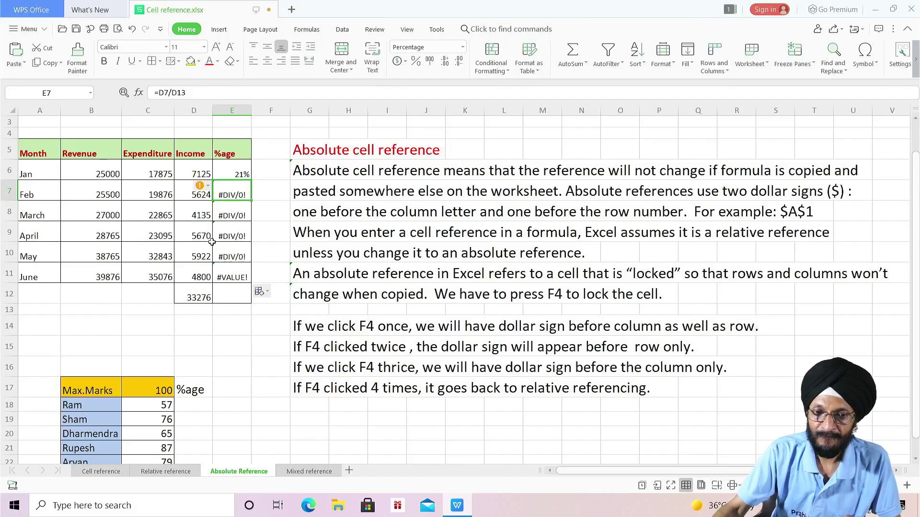
click(200, 298)
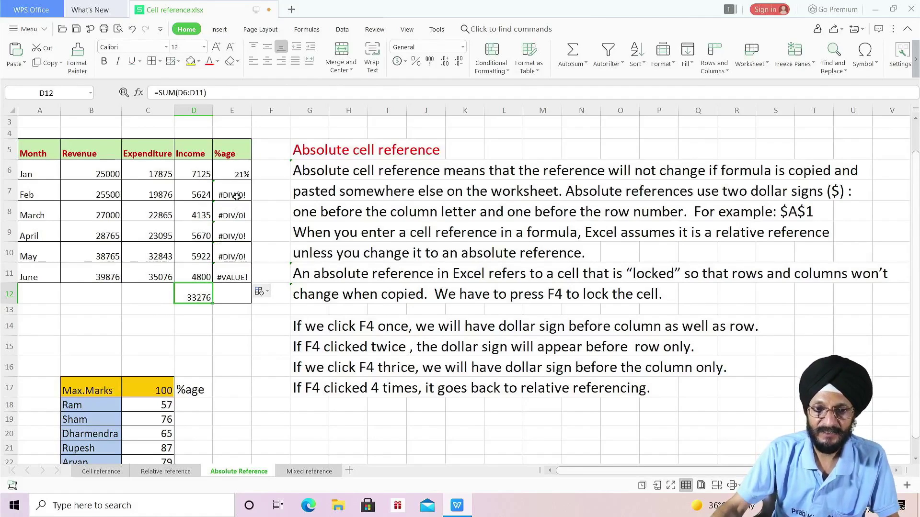
click(131, 29)
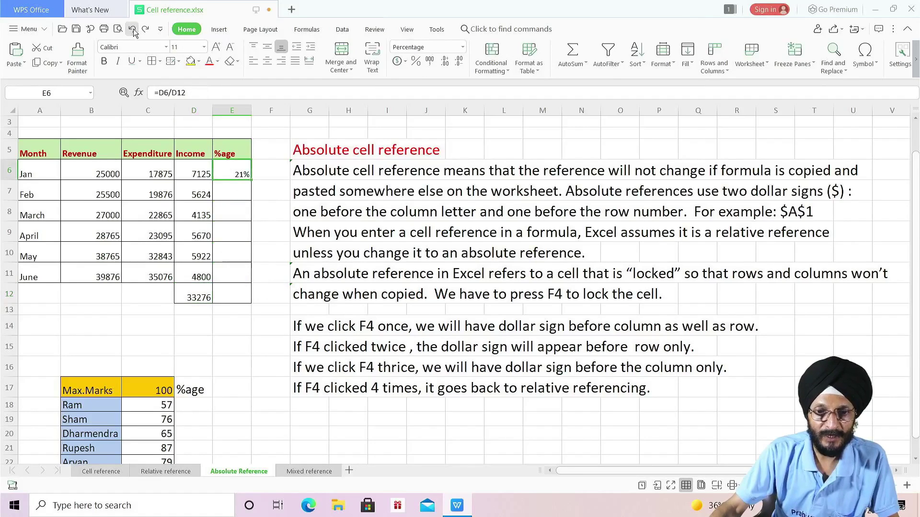
- Make the total income reference in E6 absolute so the formula is =D6/$D$12
click(174, 93)
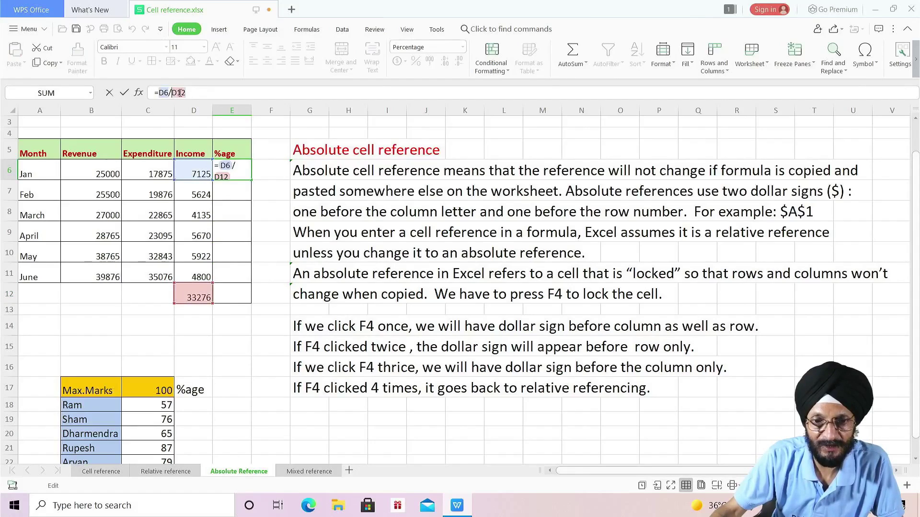
click(188, 92)
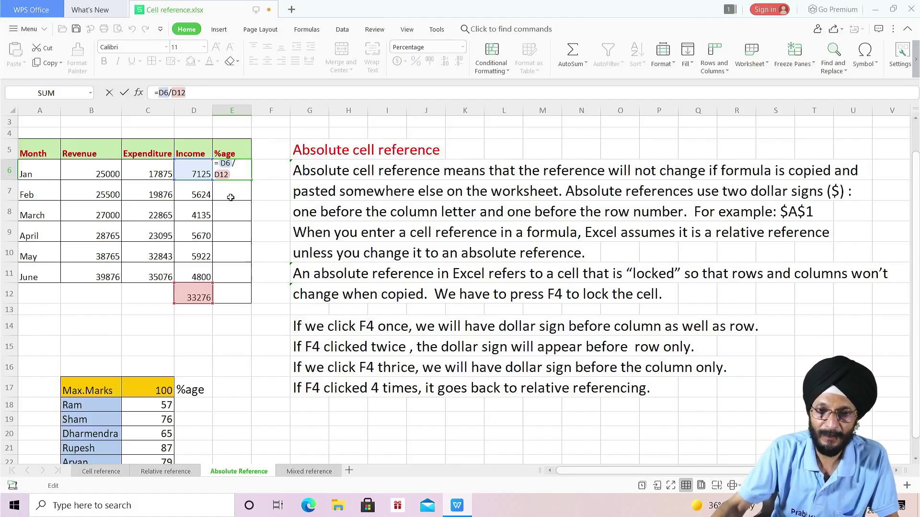
click(233, 176)
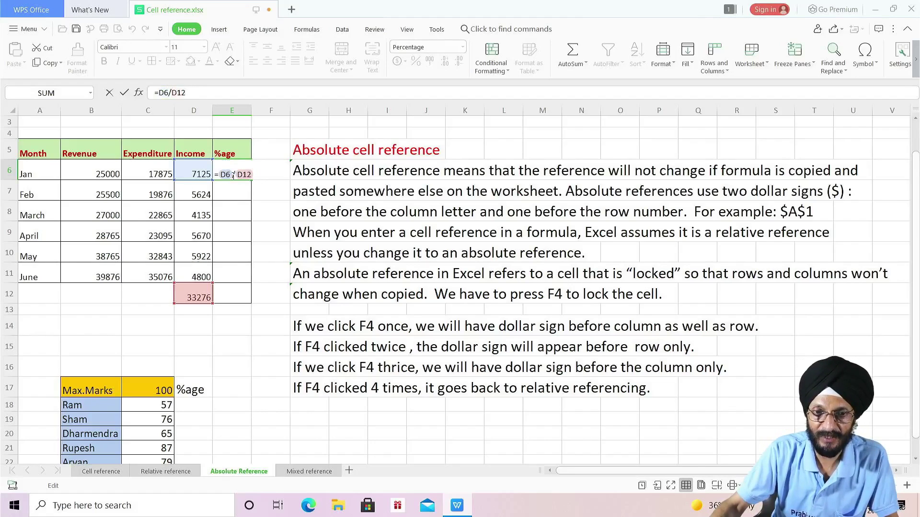
click(188, 93)
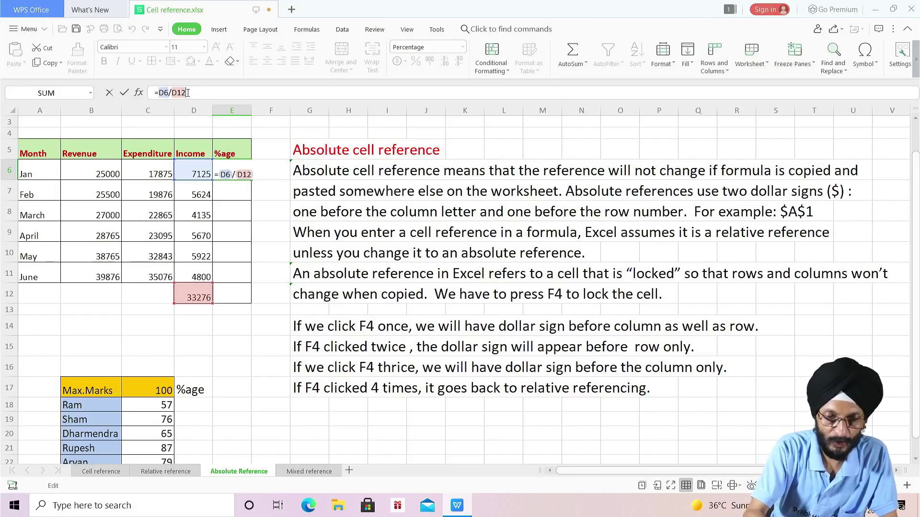
key(F4)
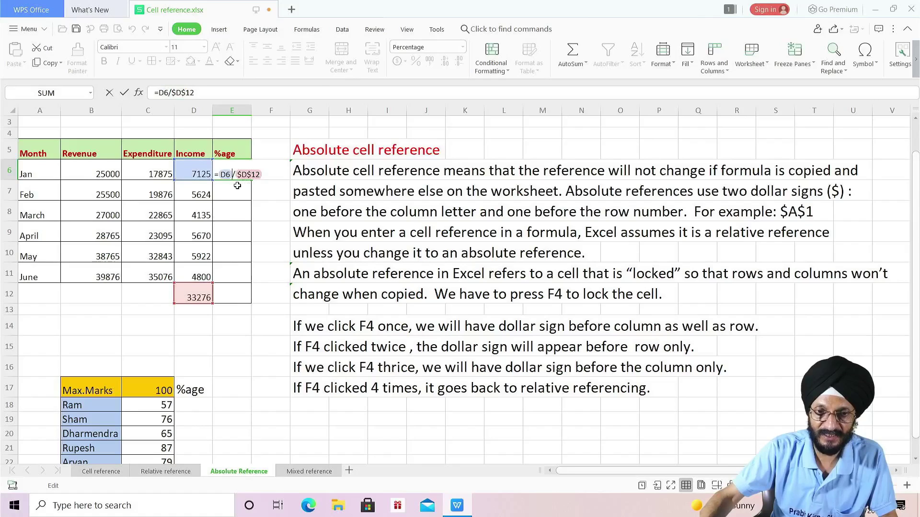
key(Return)
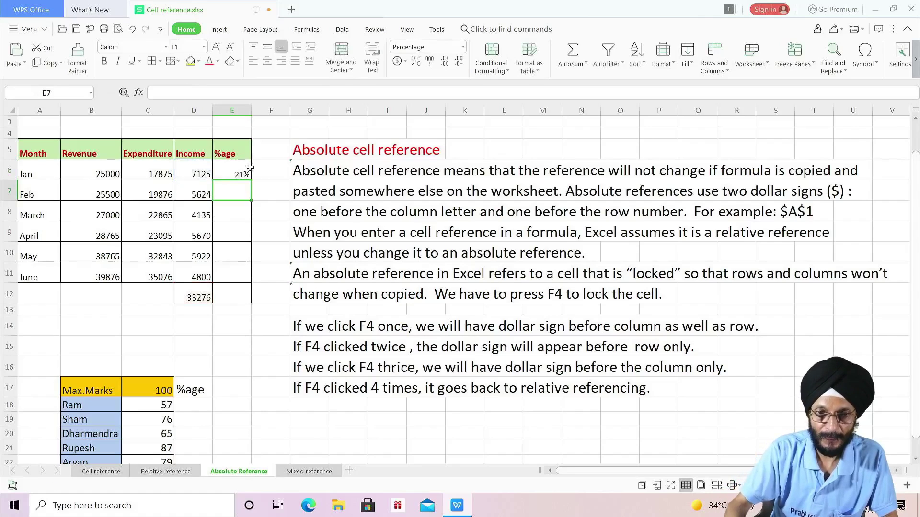
- Fill the percentage formula from E6 down through E11, compare the references in the copied formulas, and review the F4 notes
click(248, 175)
drag(250, 183, 243, 281)
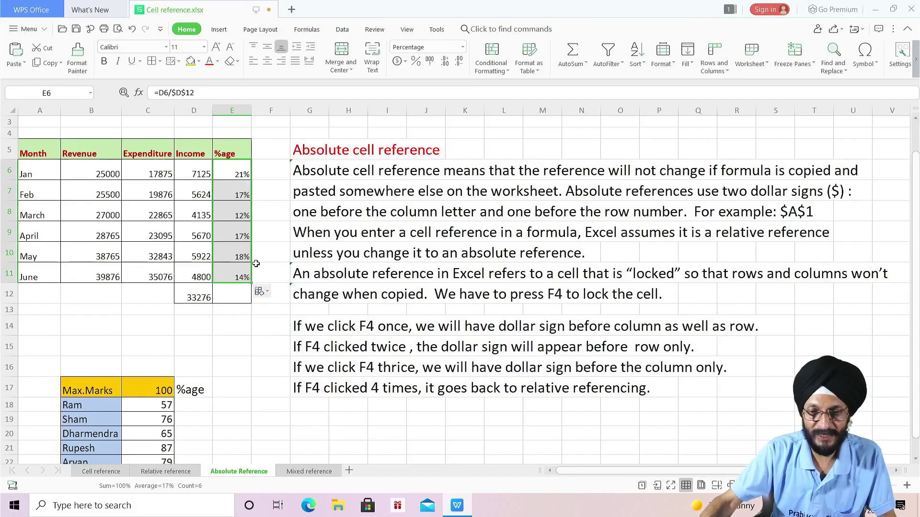
click(232, 191)
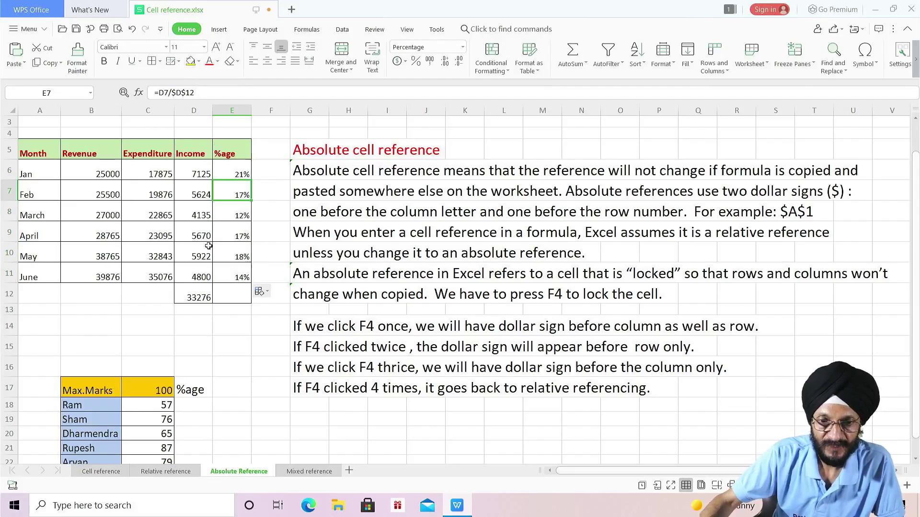
click(198, 197)
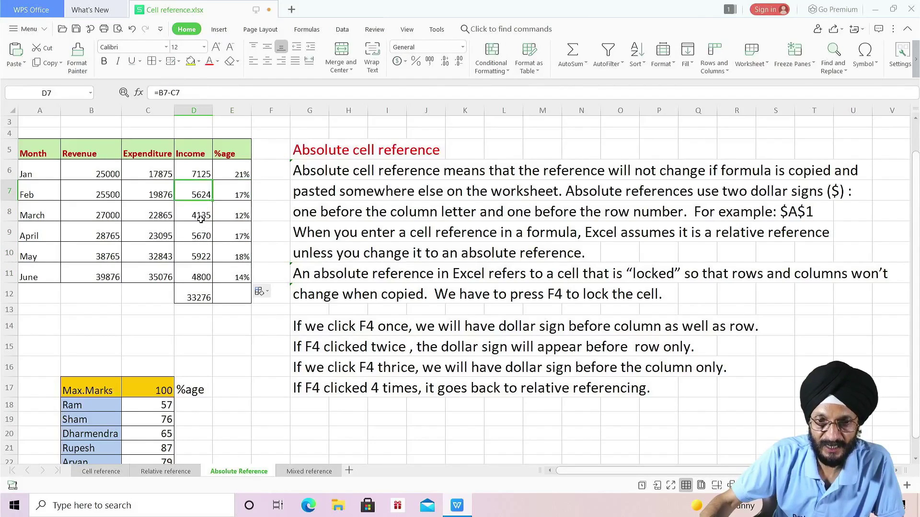
click(201, 219)
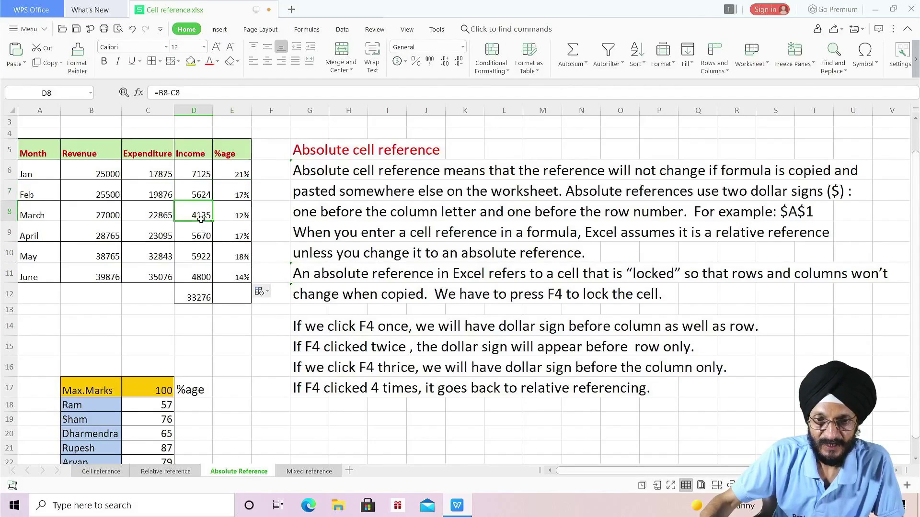
click(233, 219)
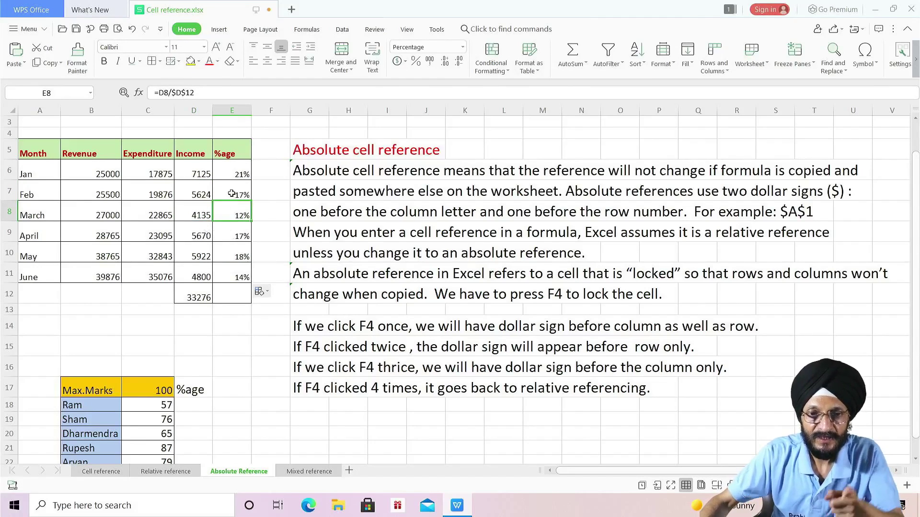
click(226, 274)
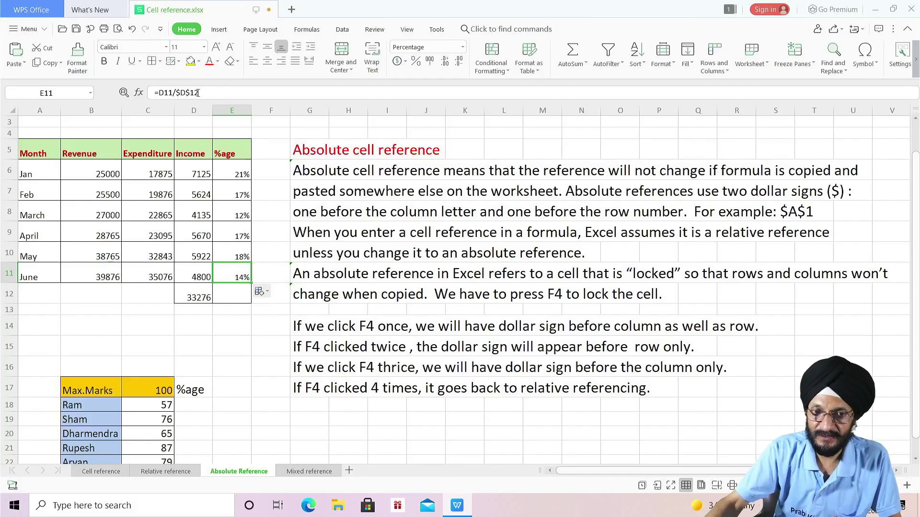
click(228, 172)
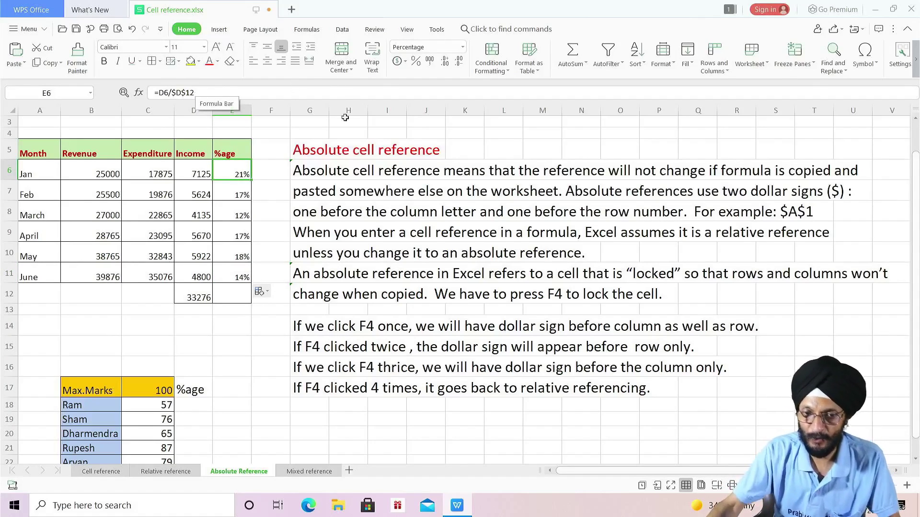
click(317, 351)
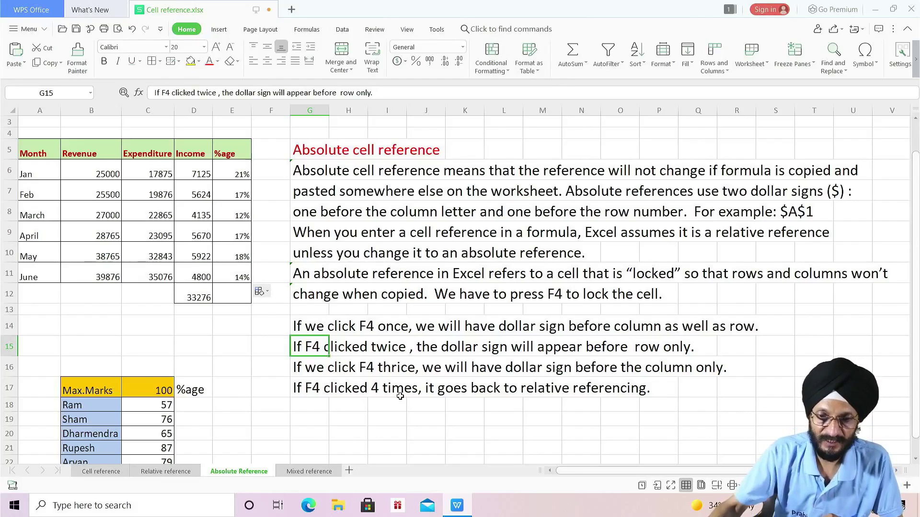
- Calculate the first student's percentage in D18 with the formula =C18/$C$17, locking the maximum marks cell
scroll(331, 364, down, 2)
click(198, 343)
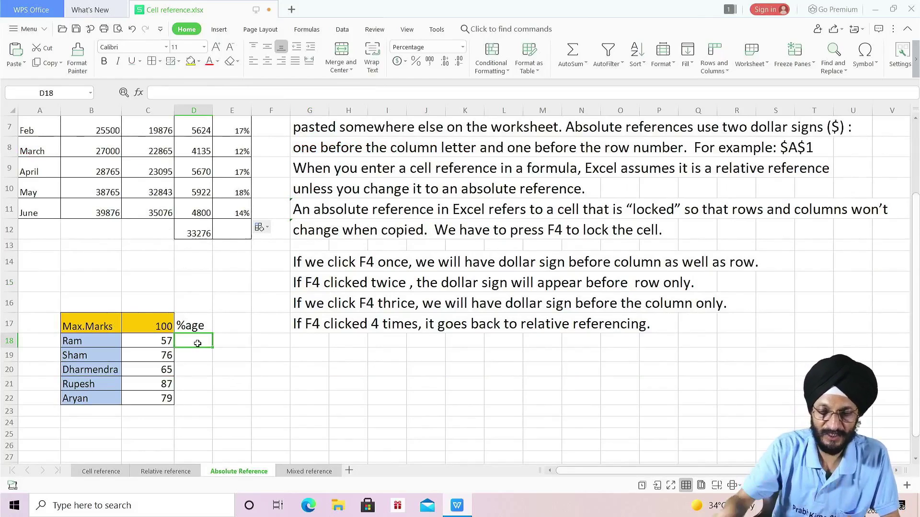
scroll(197, 344, up, 2)
scroll(189, 366, down, 1)
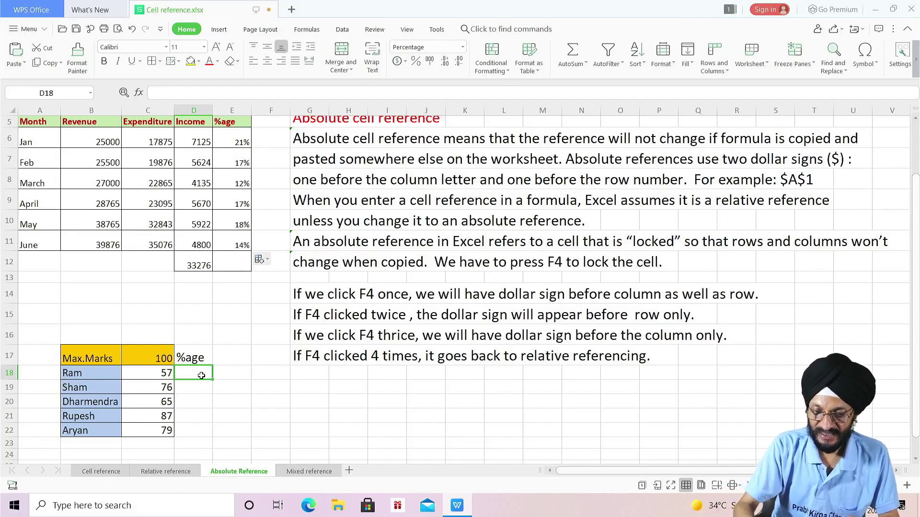
text(=)
click(159, 373)
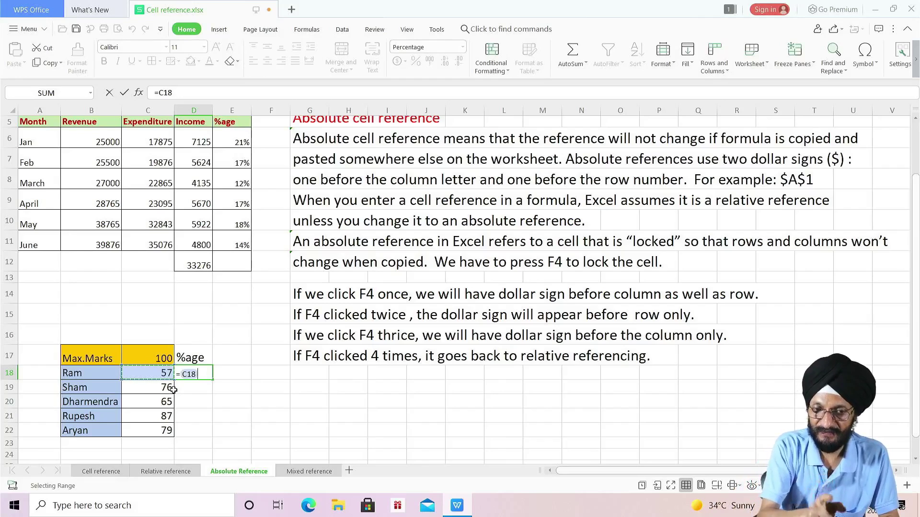
text(/)
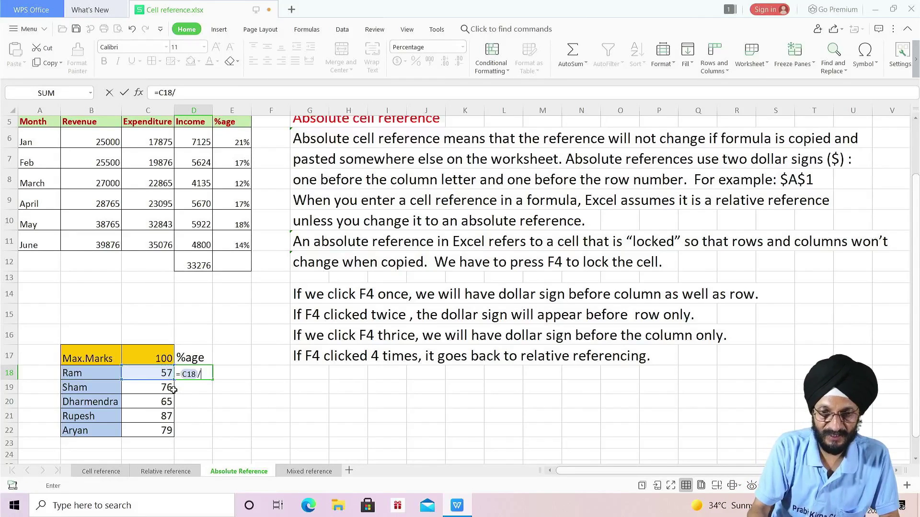
click(161, 359)
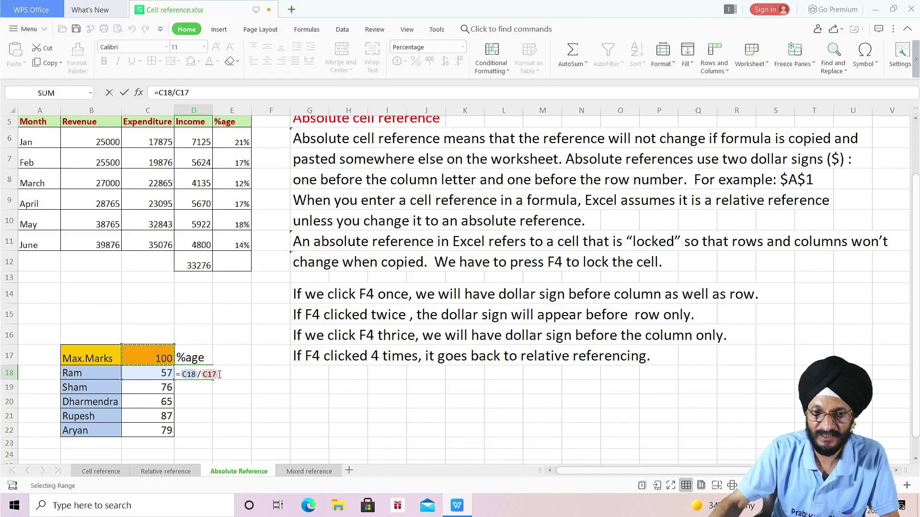
key(F4)
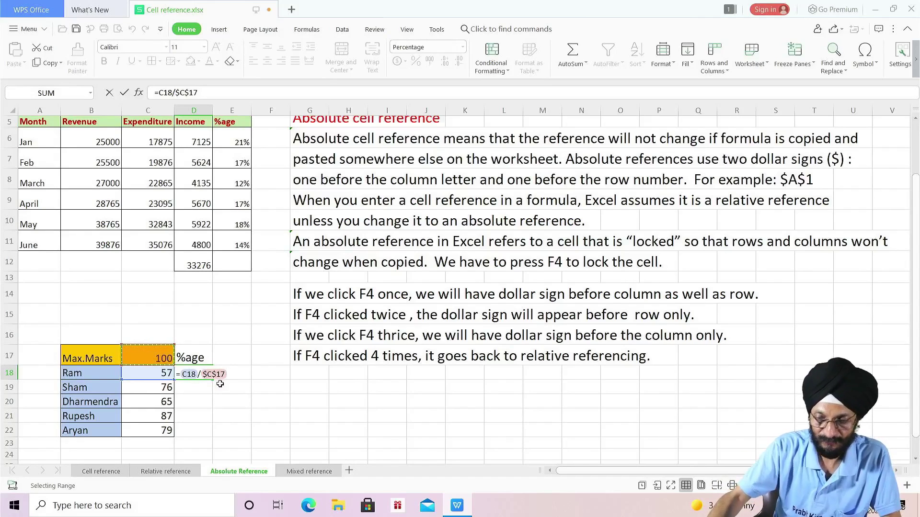
key(Return)
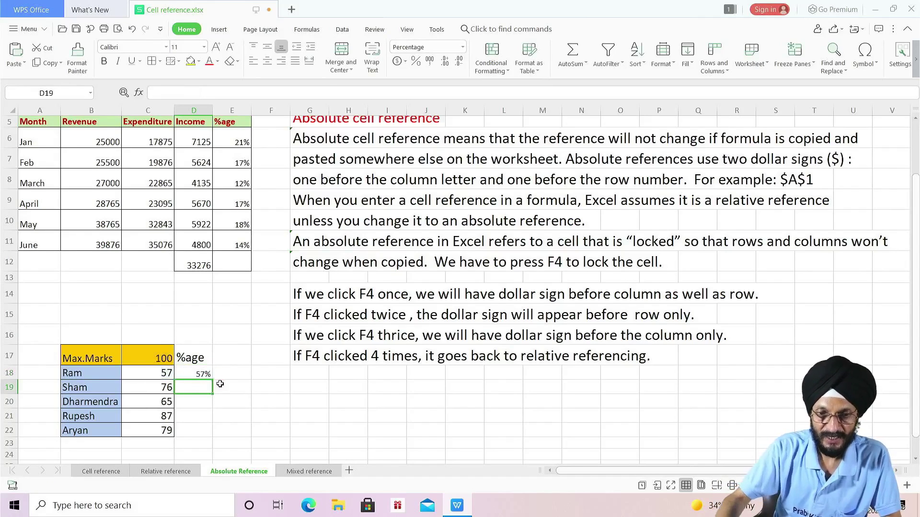
- Fill the percentage formula from D18 down through D22 and check the references in the copied formulas against C17
click(196, 376)
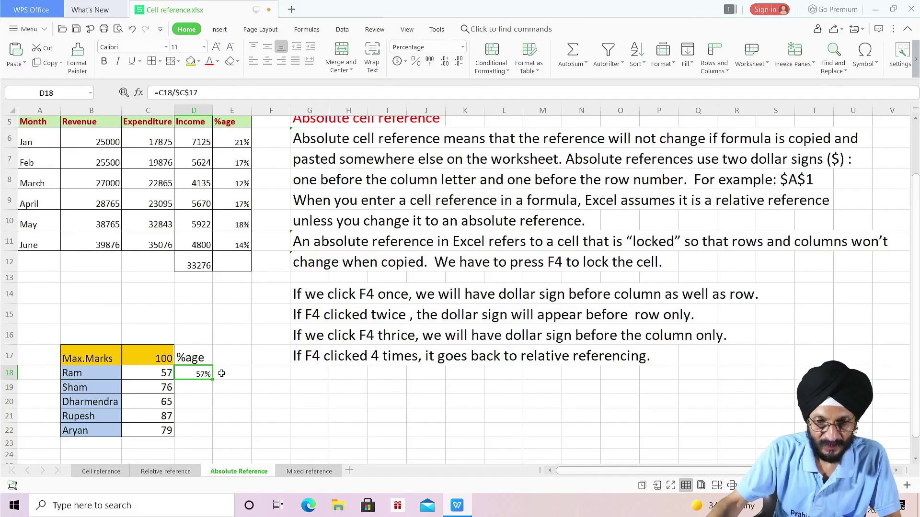
drag(211, 385, 211, 437)
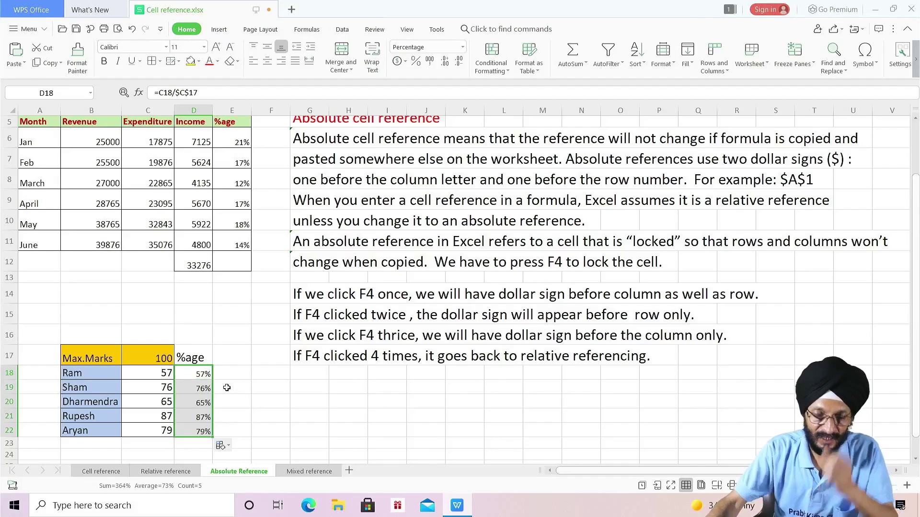
click(201, 389)
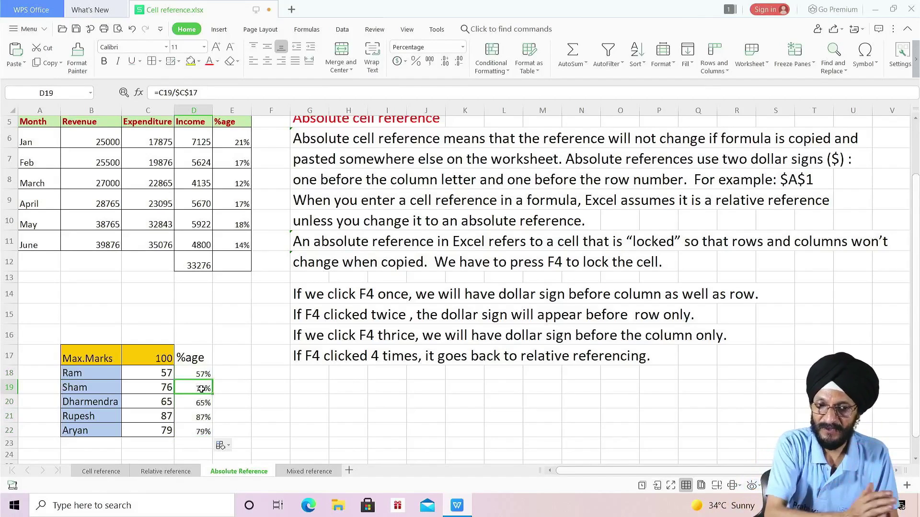
click(167, 373)
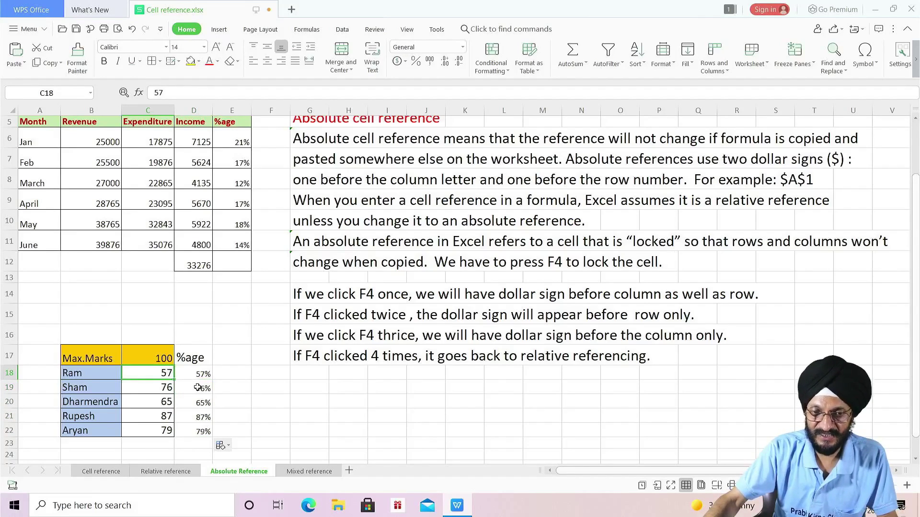
click(163, 358)
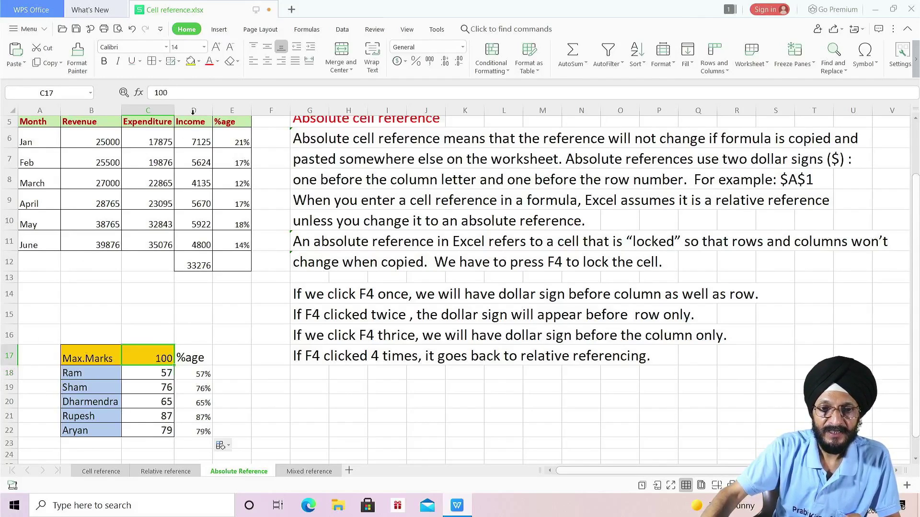
click(206, 391)
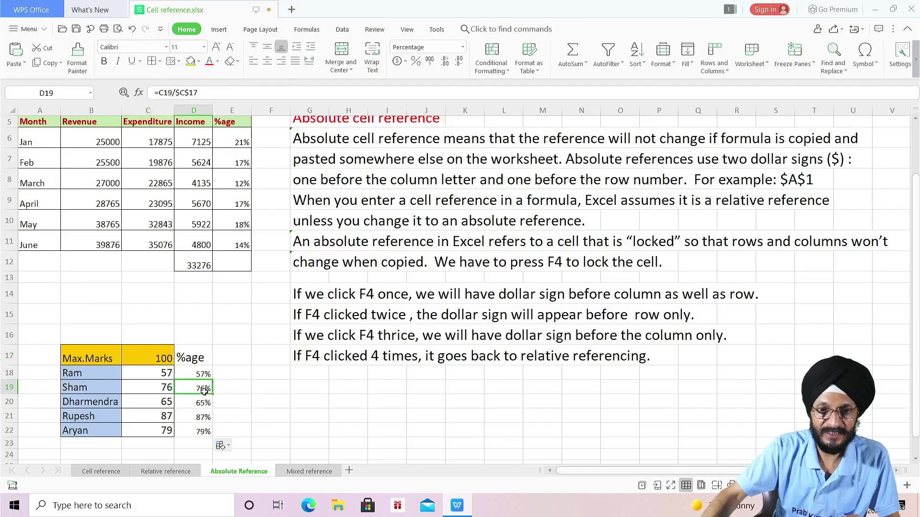
click(202, 402)
click(198, 415)
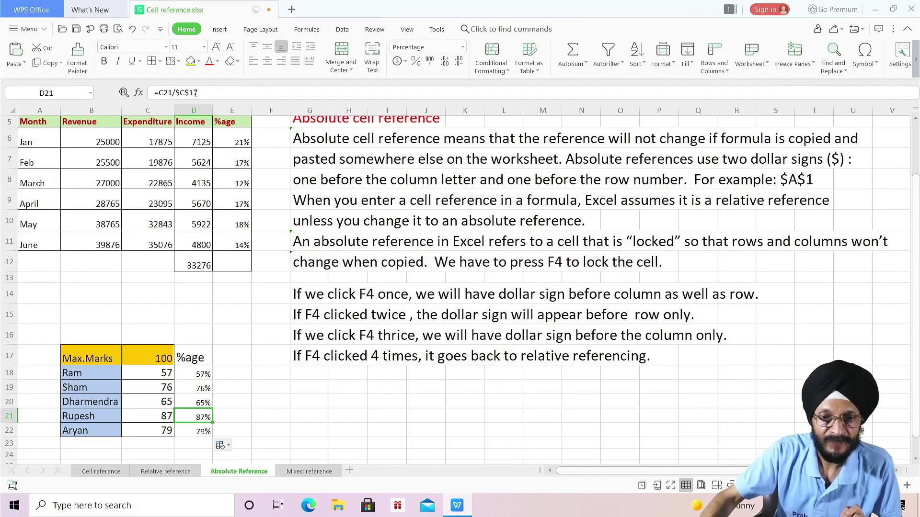
click(204, 432)
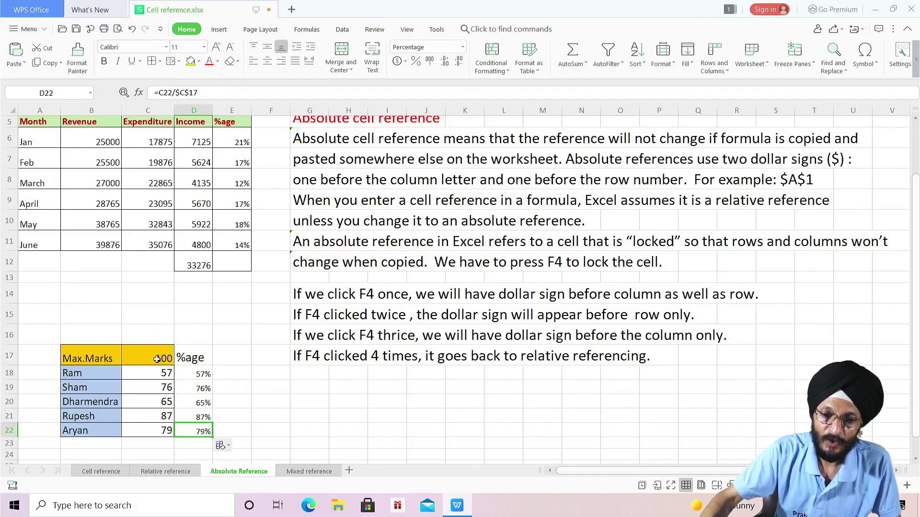
- Open the Mixed reference sheet with the multiplication table
click(316, 472)
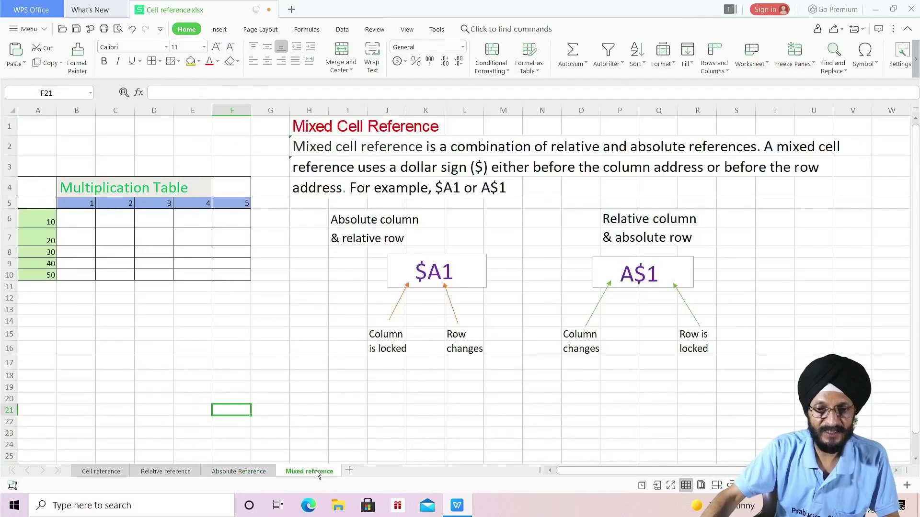